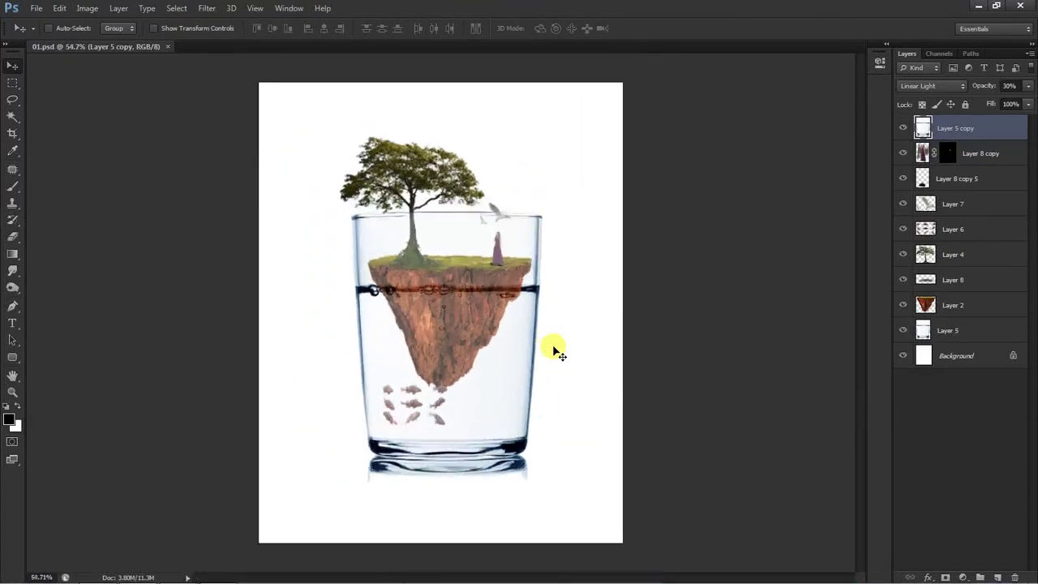
Delete every layer above Background, leaving a blank white canvas.
scroll(555, 349, up, 1)
scroll(554, 348, down, 2)
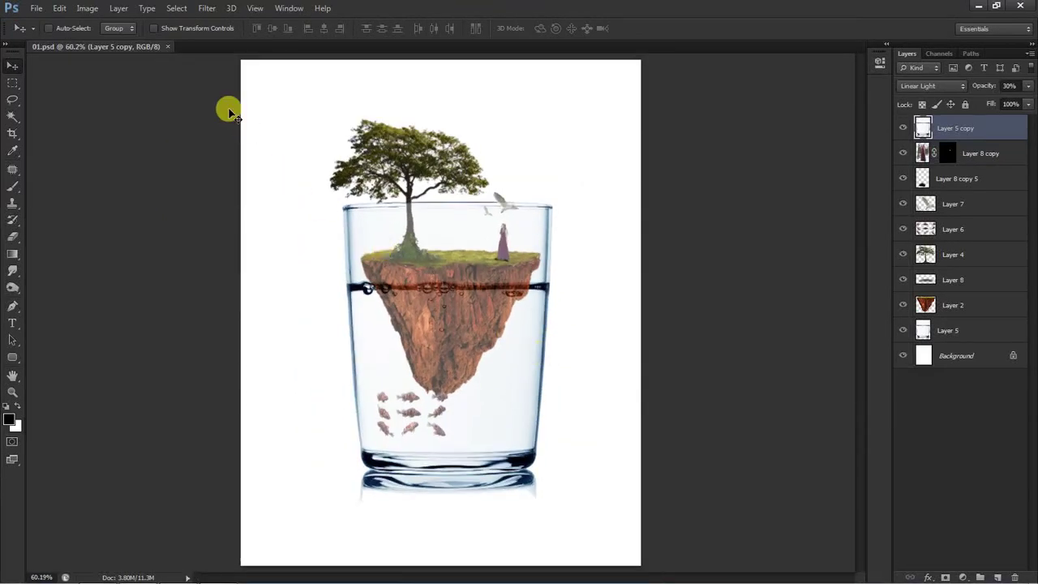
drag(234, 113, 706, 534)
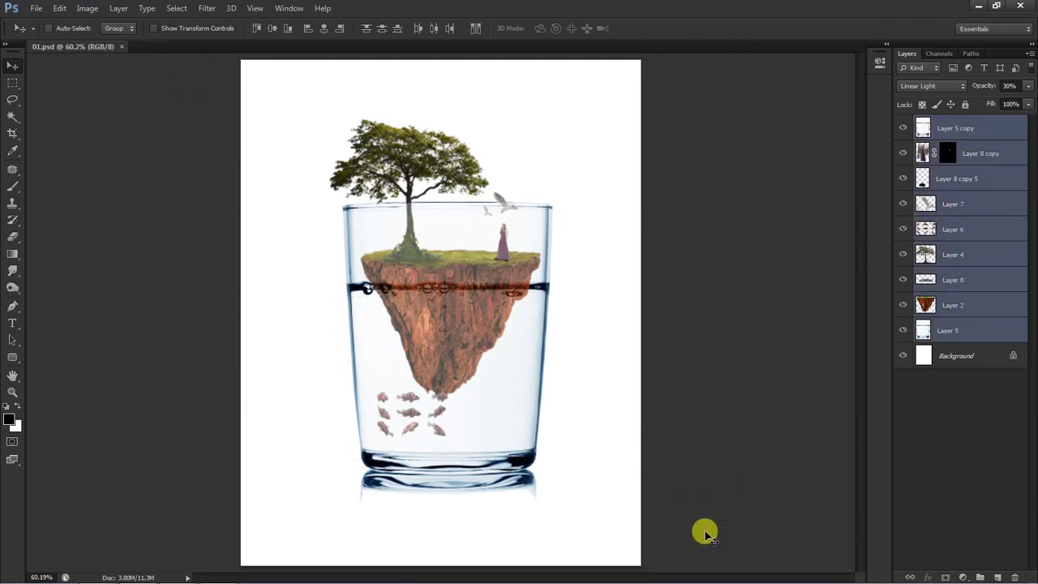
key(Delete)
Save the emptied document as a new file named 02.psd.
key(ctrl+shift+s)
text(02)
key(Return)
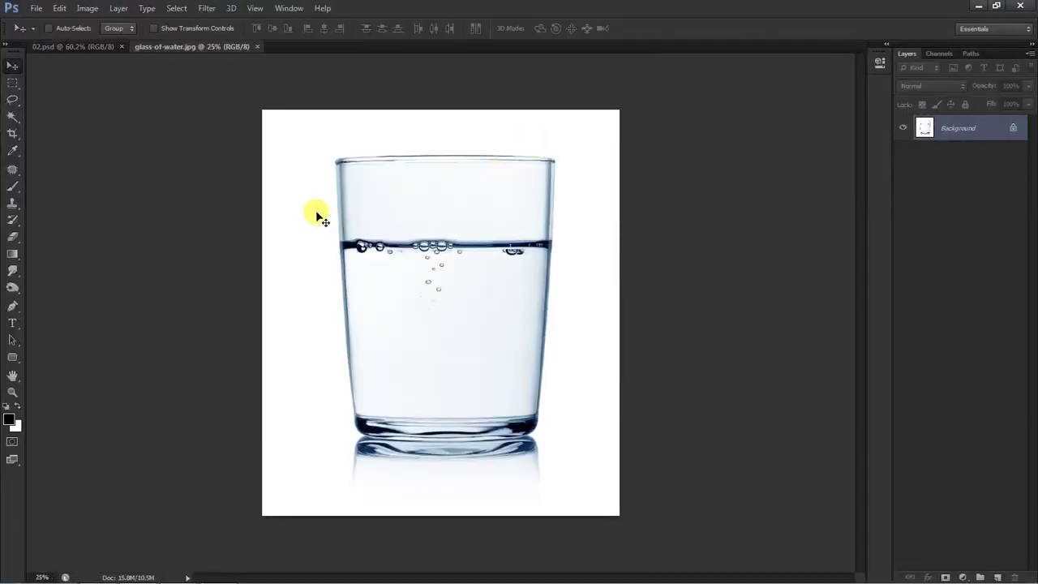
Select the glass by inverting a Magic Wand selection, feather 1 px, and copy it to a layer.
key(w)
click(318, 215)
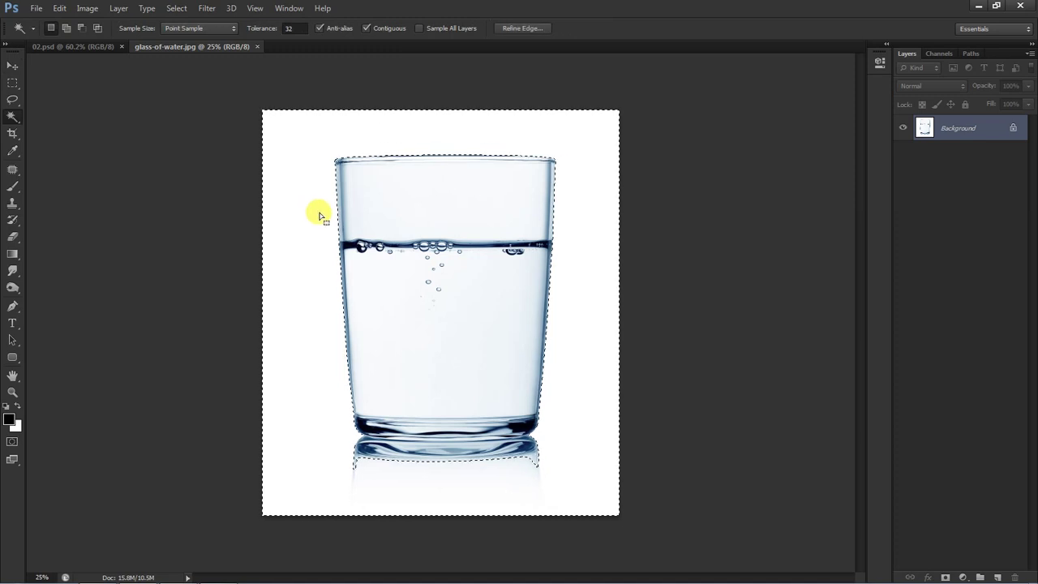
key(ctrl+shift+i)
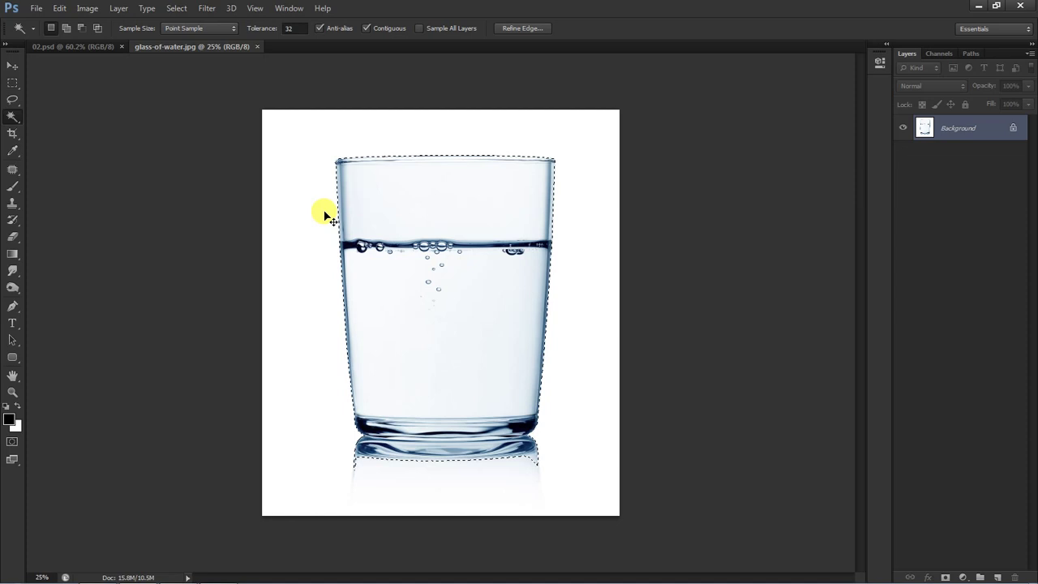
key(shift+F6)
text(1)
key(Return)
key(ctrl+j)
Move the glass layer into 02.psd and close glass-of-water.jpg without saving.
key(v)
mouse_move(452, 271)
mouse_down()
mouse_move(127, 39)
mouse_move(438, 296)
mouse_up()
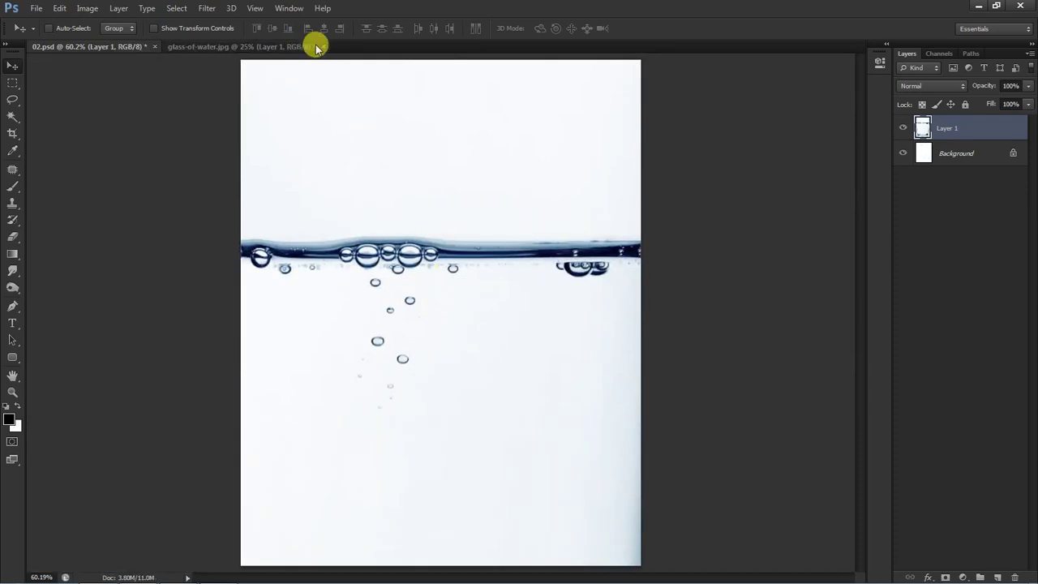
click(317, 46)
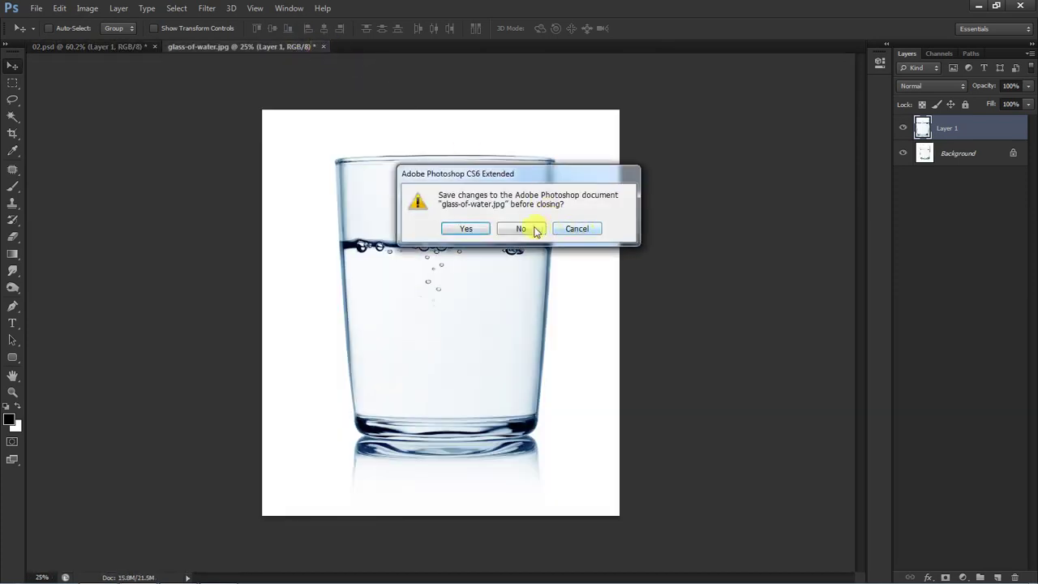
click(581, 231)
click(142, 46)
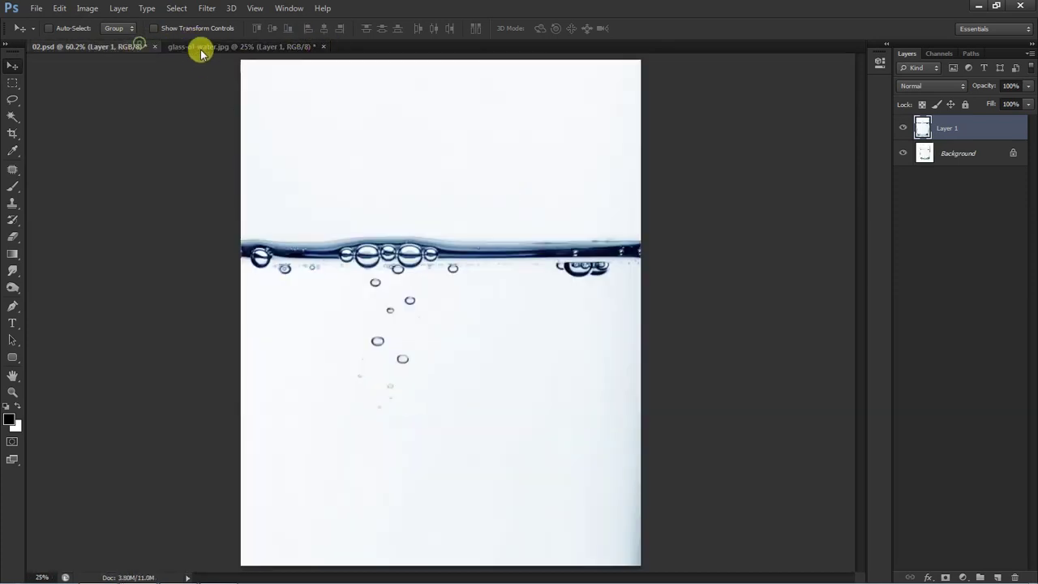
click(201, 48)
click(317, 46)
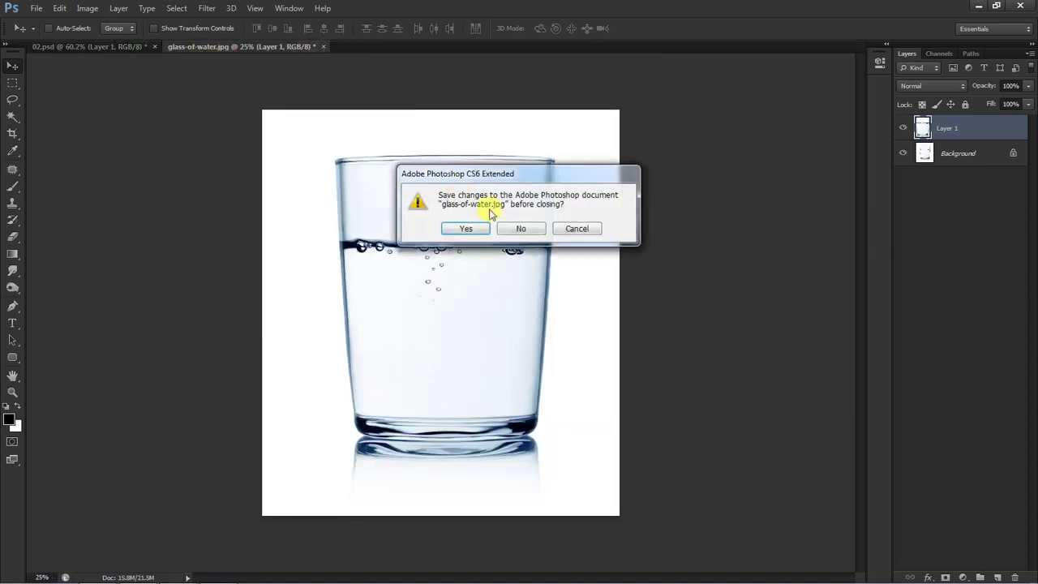
click(517, 225)
key(ctrl+t)
key(ctrl+0)
key(ctrl+0)
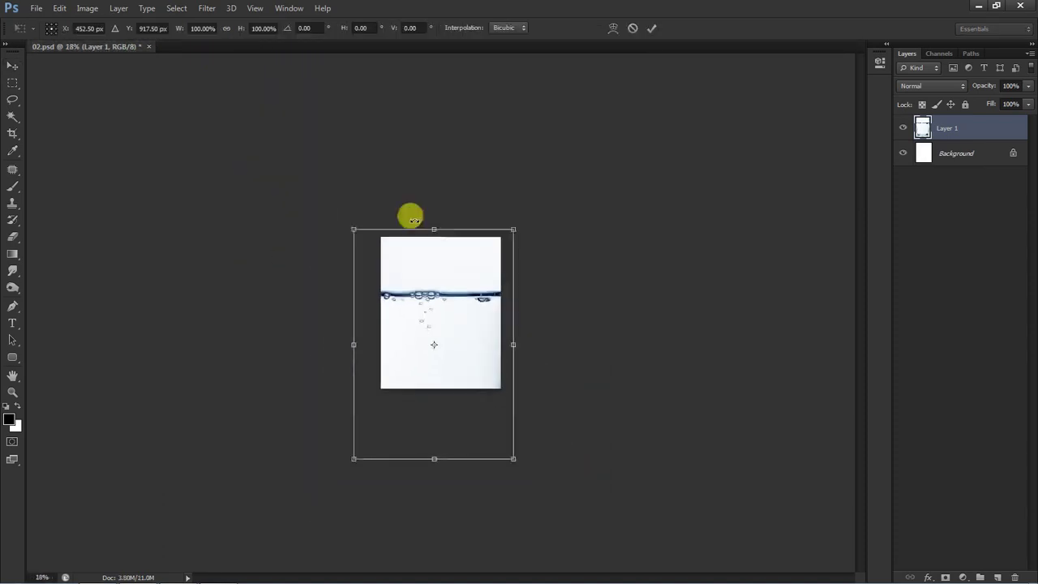
Scale and centre the glass on the 02 page, then open the floating_island PNG.
drag(352, 228, 438, 268)
mouse_move(436, 313)
mouse_down()
mouse_move(442, 289)
mouse_move(477, 269)
mouse_up()
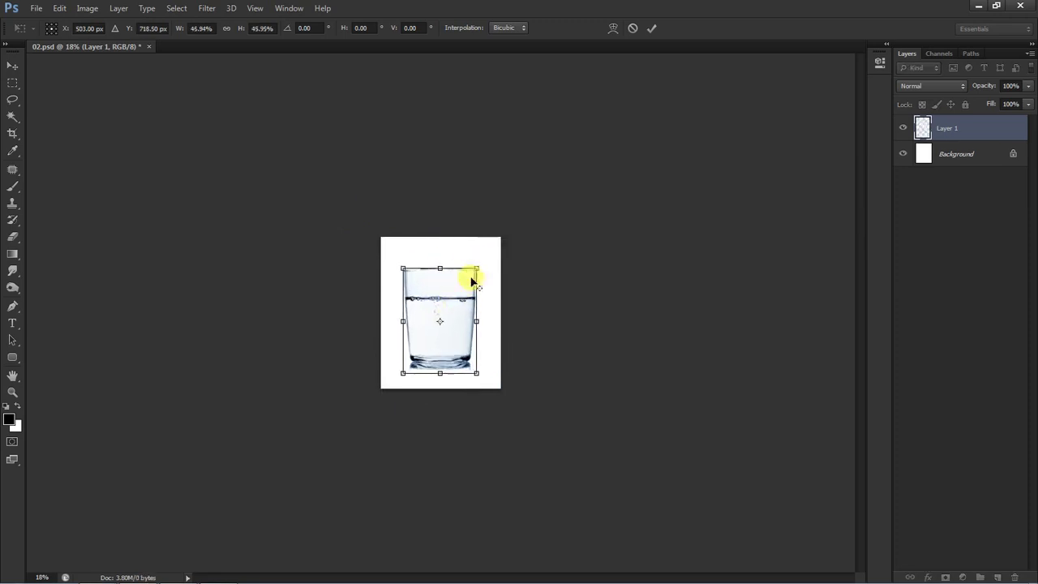
key(Return)
key(ctrl+0)
drag(445, 325, 442, 330)
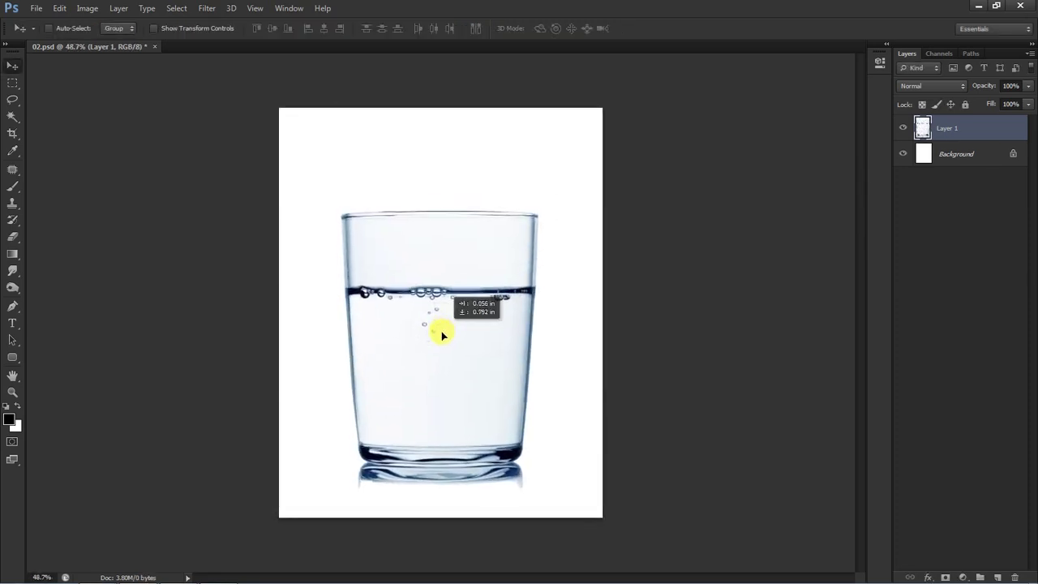
key(Down)
key(Down)
key(Down)
key(Down)
click(173, 574)
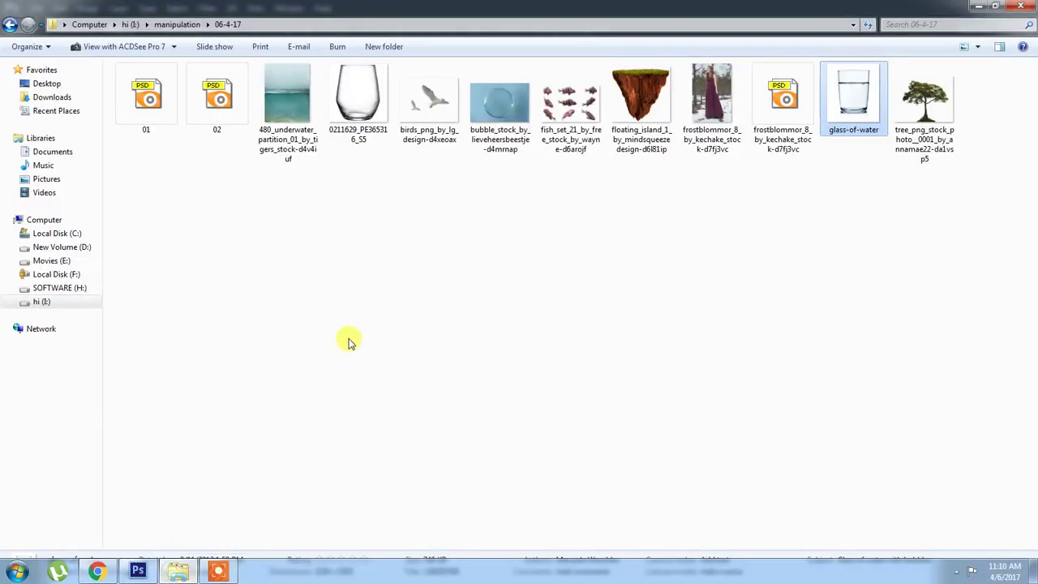
mouse_move(641, 101)
mouse_down()
mouse_move(534, 173)
mouse_move(429, 16)
mouse_up()
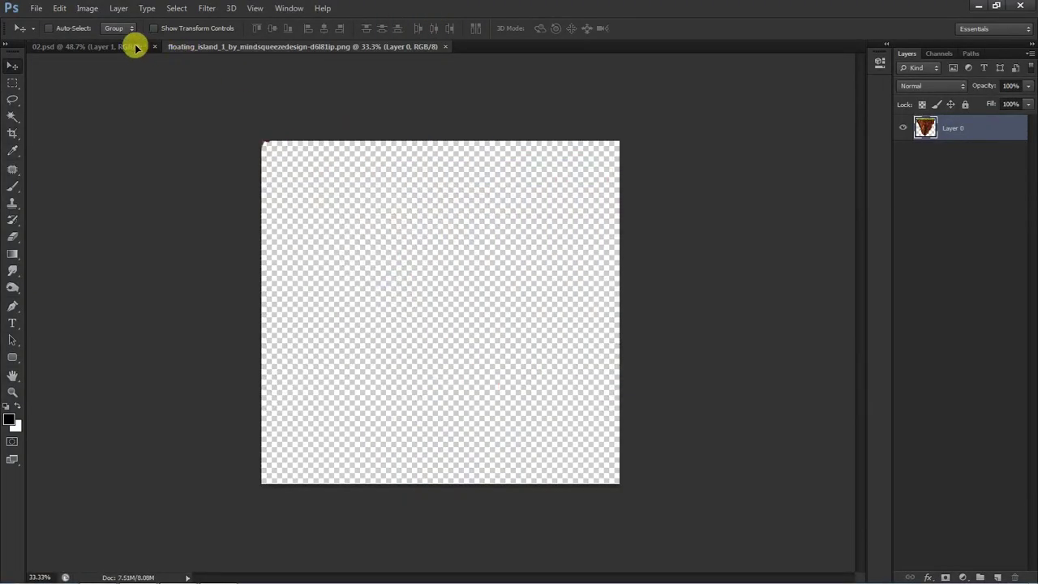
Add the island to 02.psd as Layer 2, scaled down and centred at the glass's waterline.
drag(184, 57, 479, 318)
scroll(466, 281, down, 2)
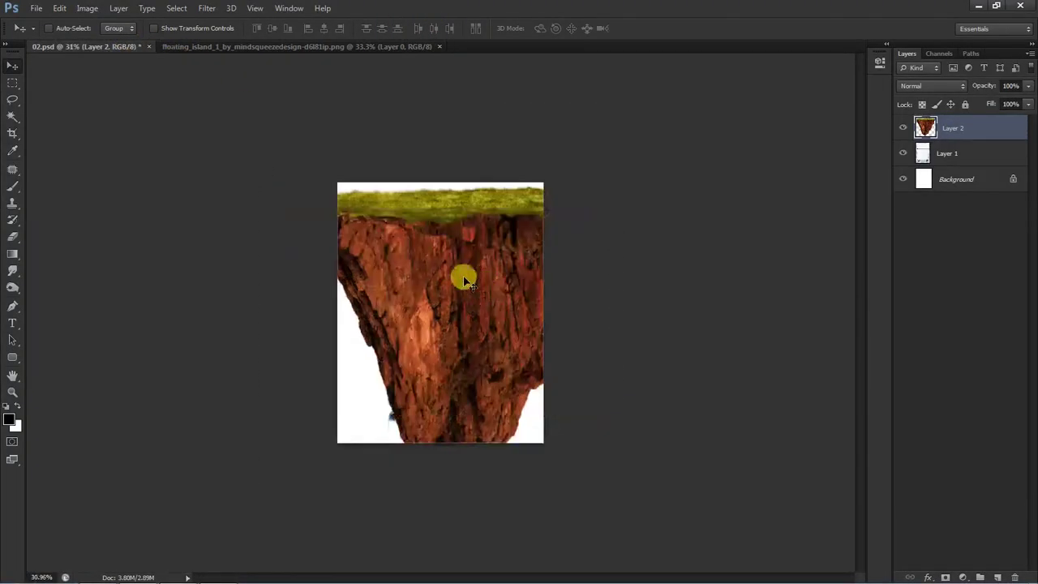
key(ctrl+t)
drag(327, 191, 462, 224)
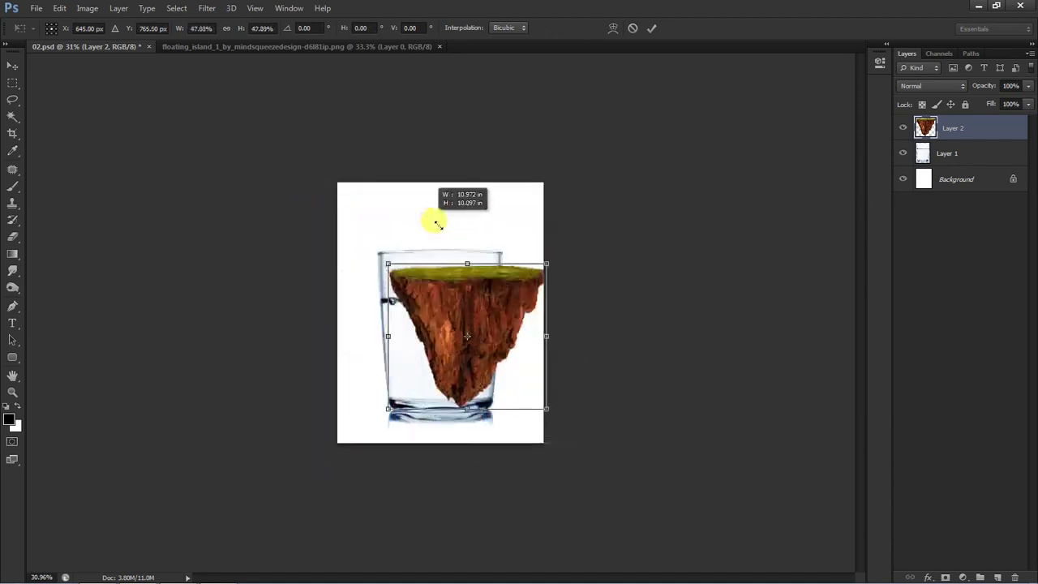
drag(482, 309, 444, 308)
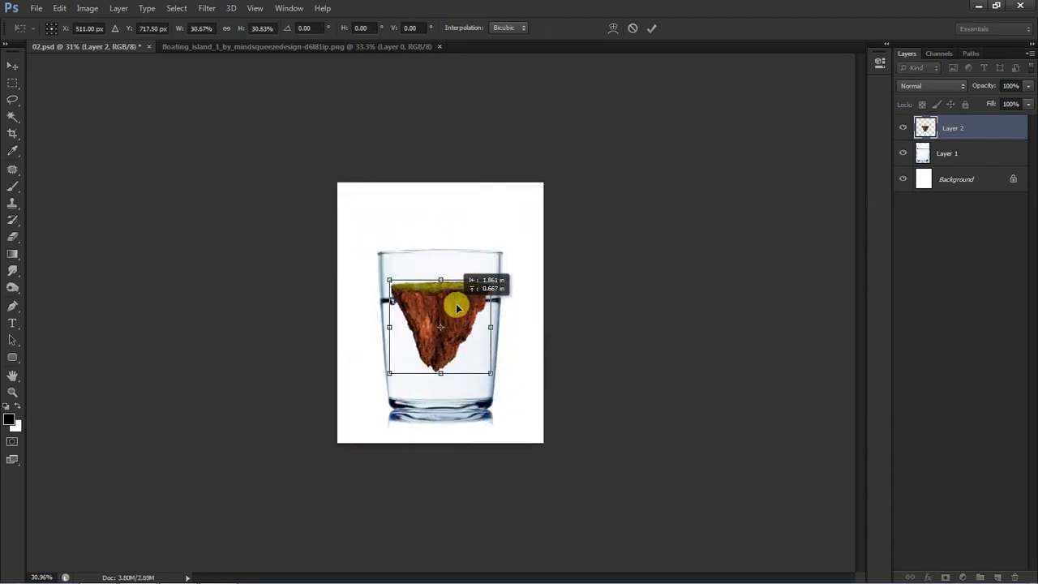
key(Return)
scroll(462, 310, up, 2)
scroll(471, 312, up, 1)
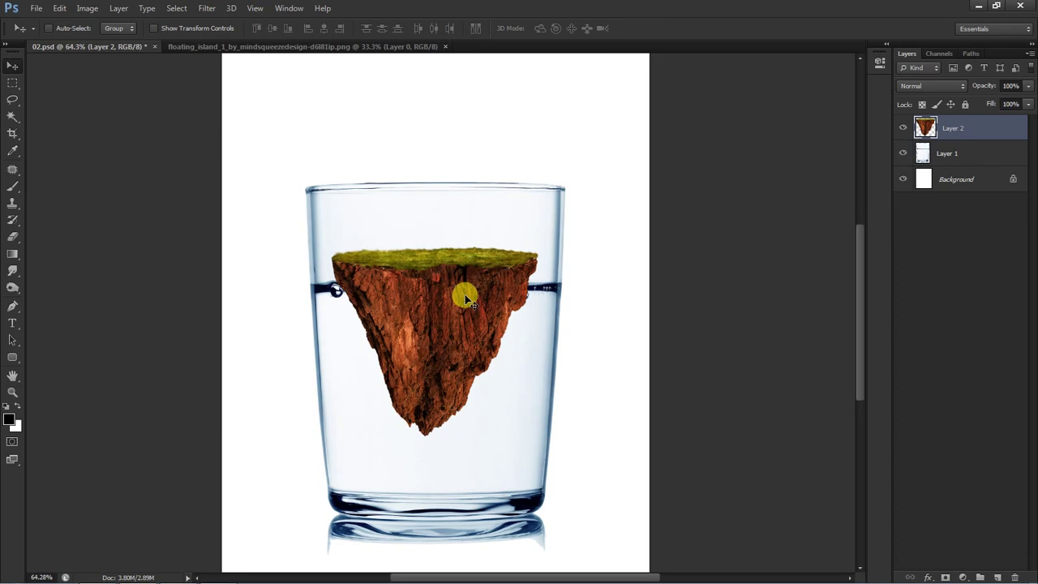
drag(467, 299, 469, 299)
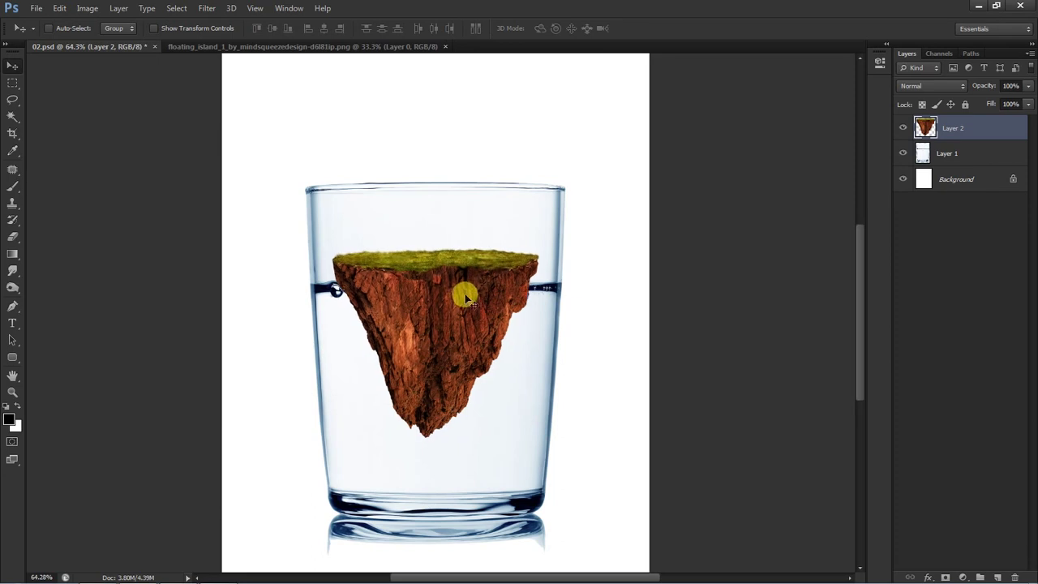
click(933, 162)
Copy the outlined glass to Layer 3 above the island at 28% opacity.
scroll(562, 293, down, 1)
key(j)
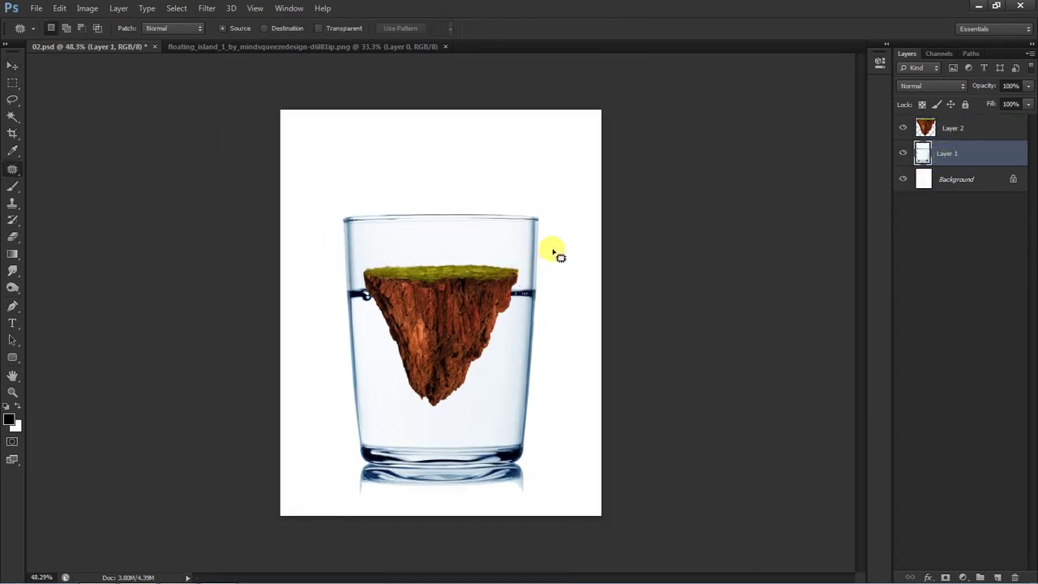
drag(506, 193, 317, 218)
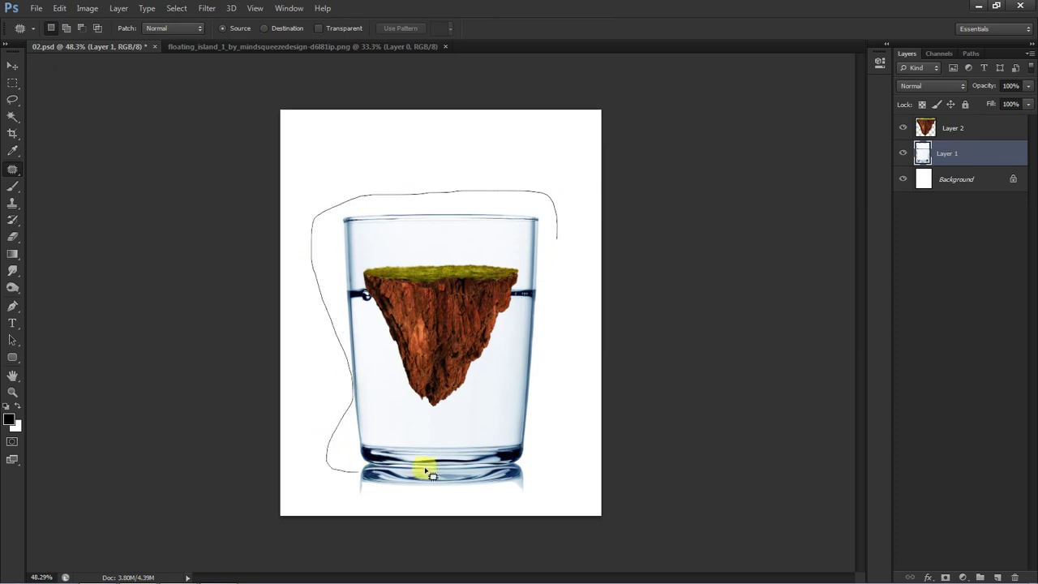
drag(583, 344, 568, 315)
key(ctrl+j)
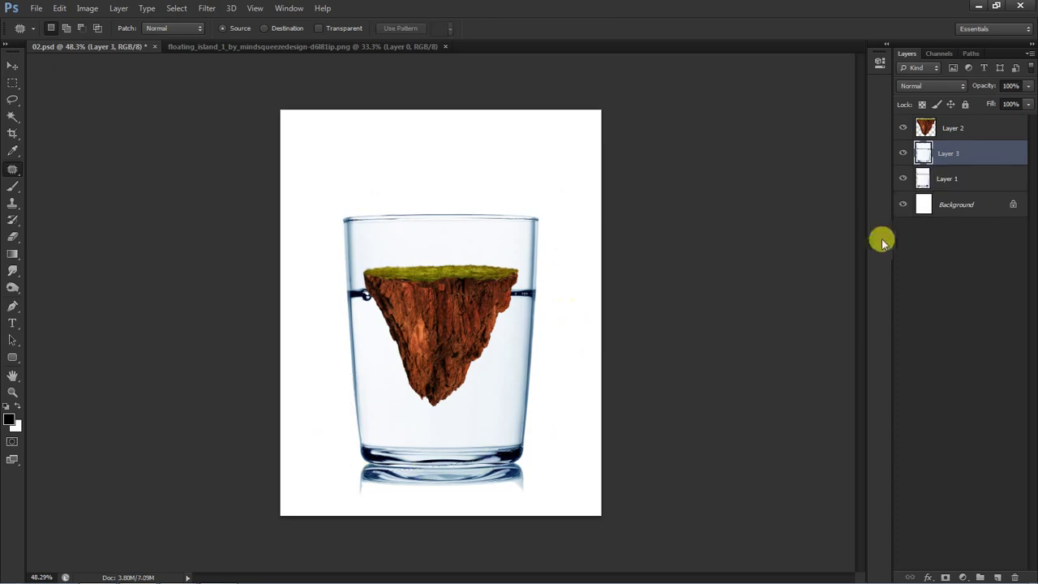
key(ctrl+bracketright)
drag(982, 106, 992, 106)
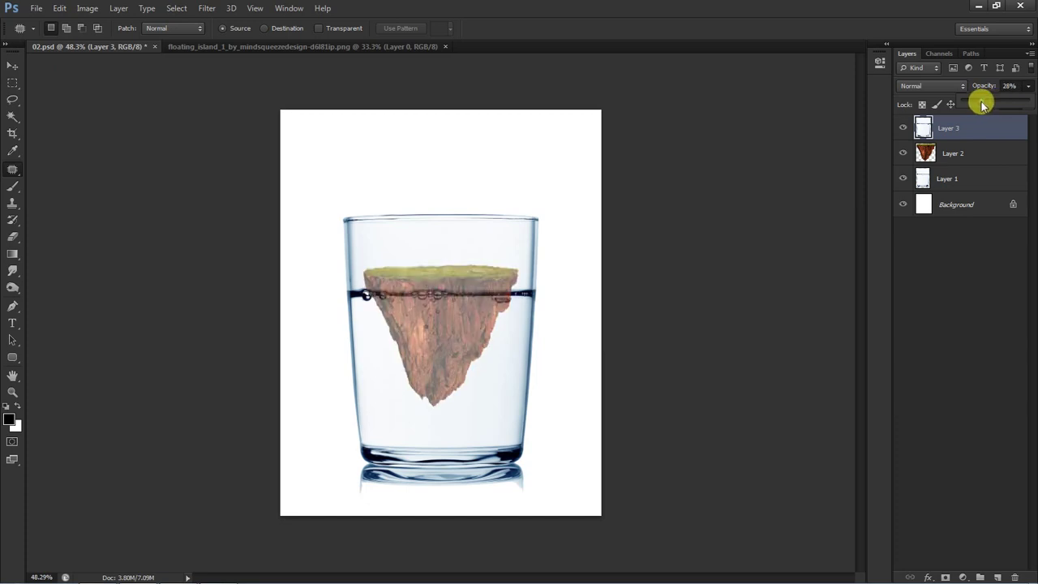
Bring the tree image into Photoshop as a new layer.
key(v)
scroll(531, 309, up, 3)
scroll(531, 299, down, 2)
scroll(536, 297, down, 2)
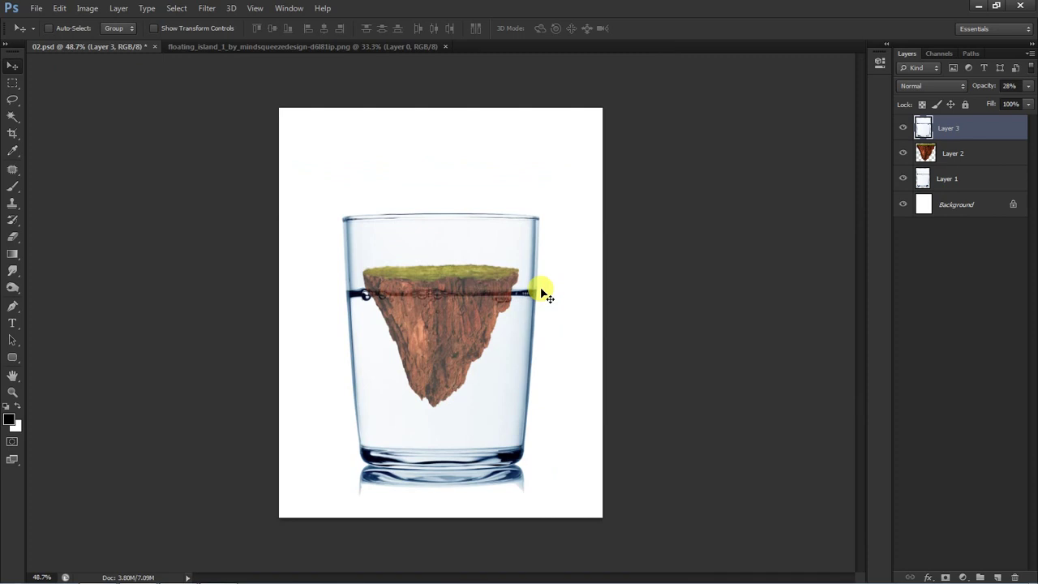
click(232, 47)
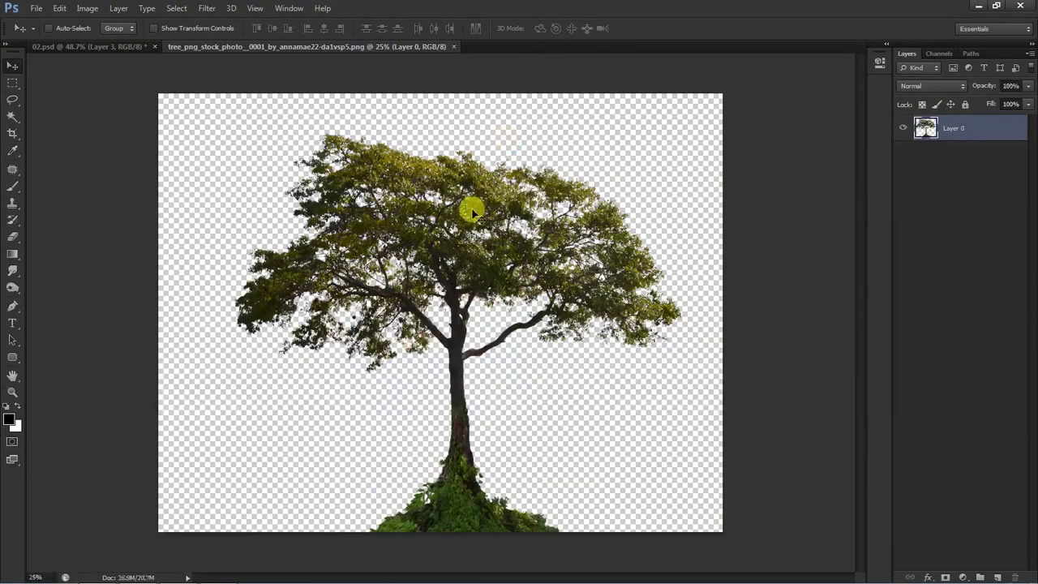
mouse_move(471, 209)
mouse_down()
mouse_move(118, 46)
mouse_move(426, 218)
mouse_up()
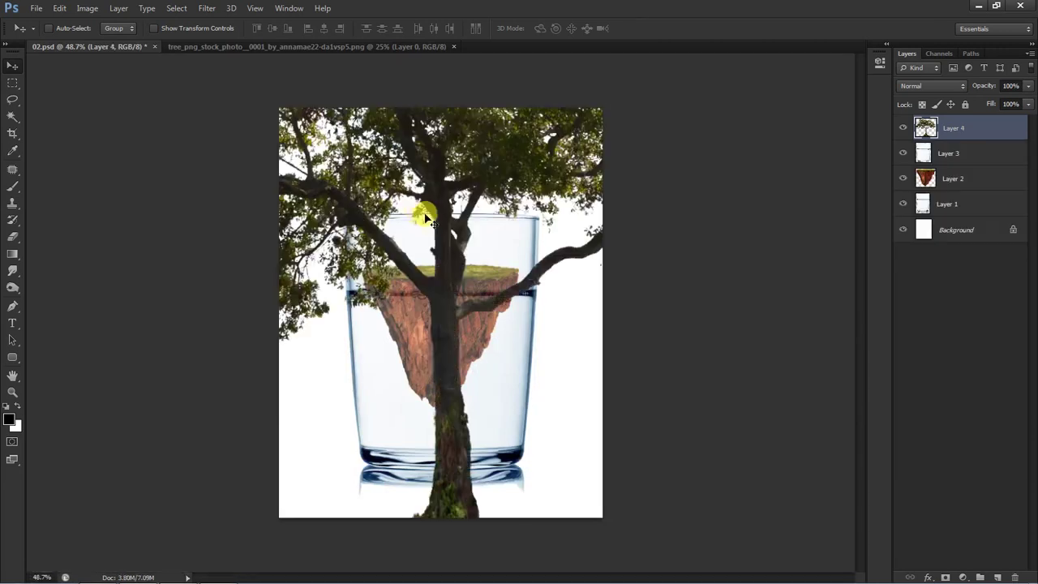
Shrink the tree to about a fifth its size and move its layer beneath the glass copy.
key(ctrl+t)
key(ctrl+0)
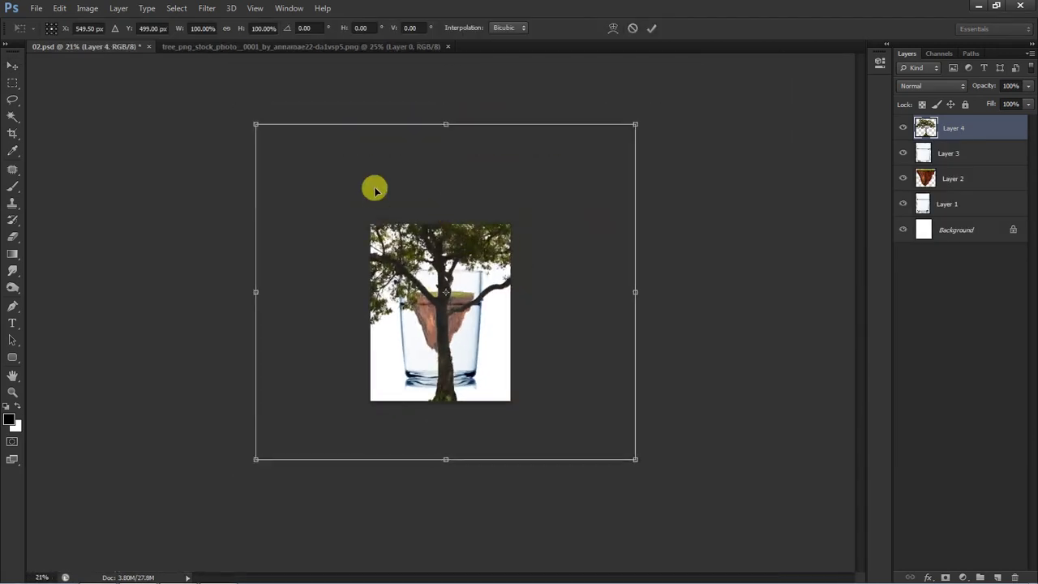
mouse_move(254, 122)
mouse_down()
mouse_move(476, 187)
mouse_move(407, 175)
mouse_up()
key(Return)
key(ctrl+bracketleft)
key(ctrl+0)
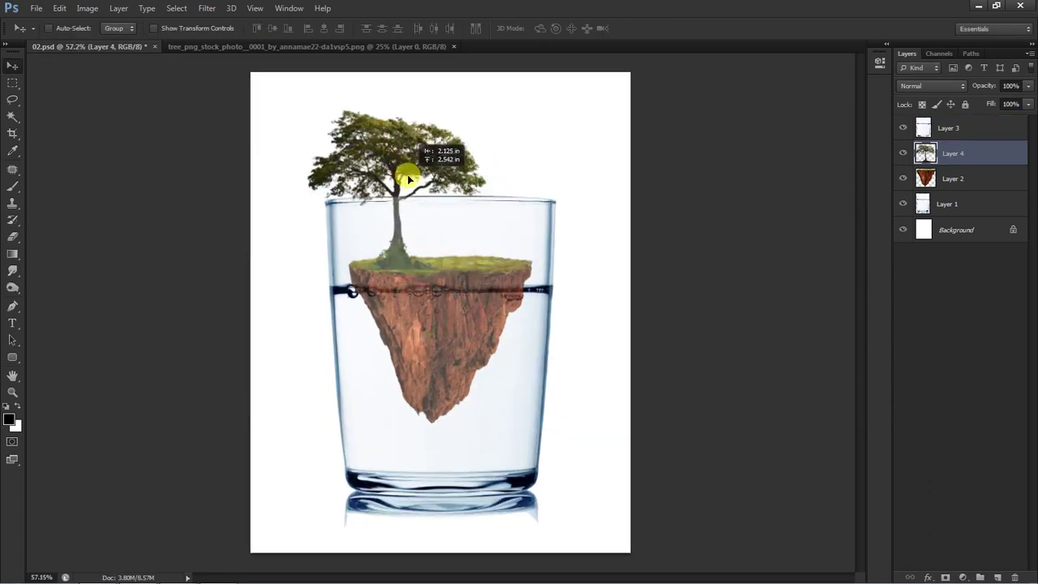
scroll(424, 217, up, 2)
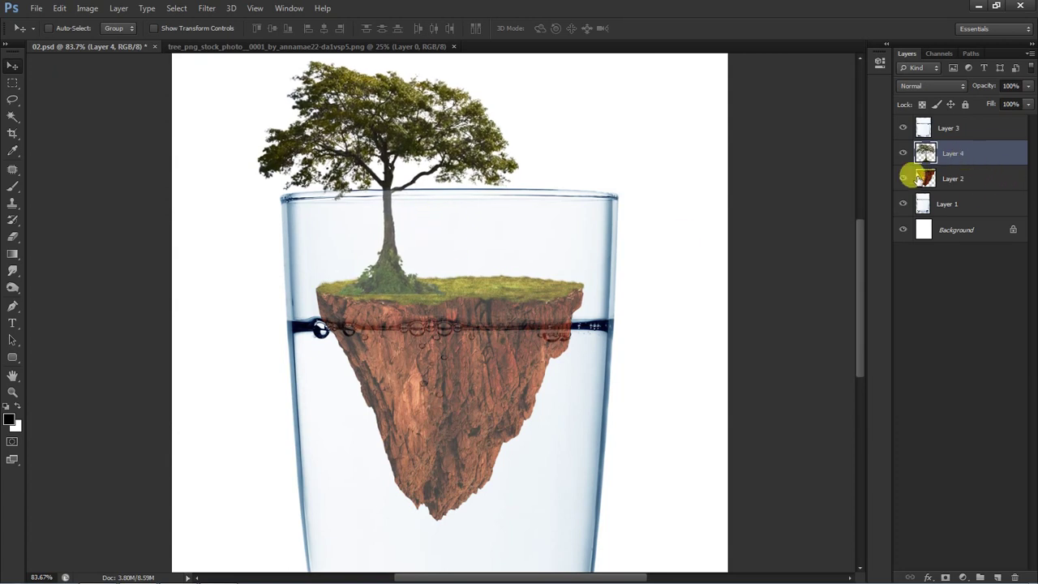
scroll(361, 373, up, 2)
Erase the tree's lower foliage edge along the grass and add empty Layer 5.
key(e)
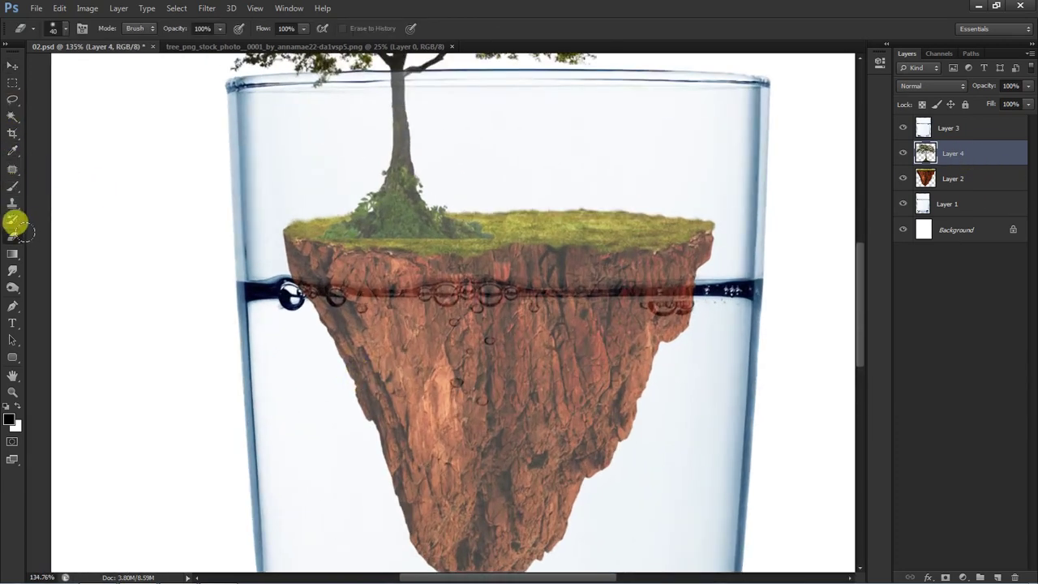
scroll(387, 303, up, 2)
scroll(513, 212, up, 1)
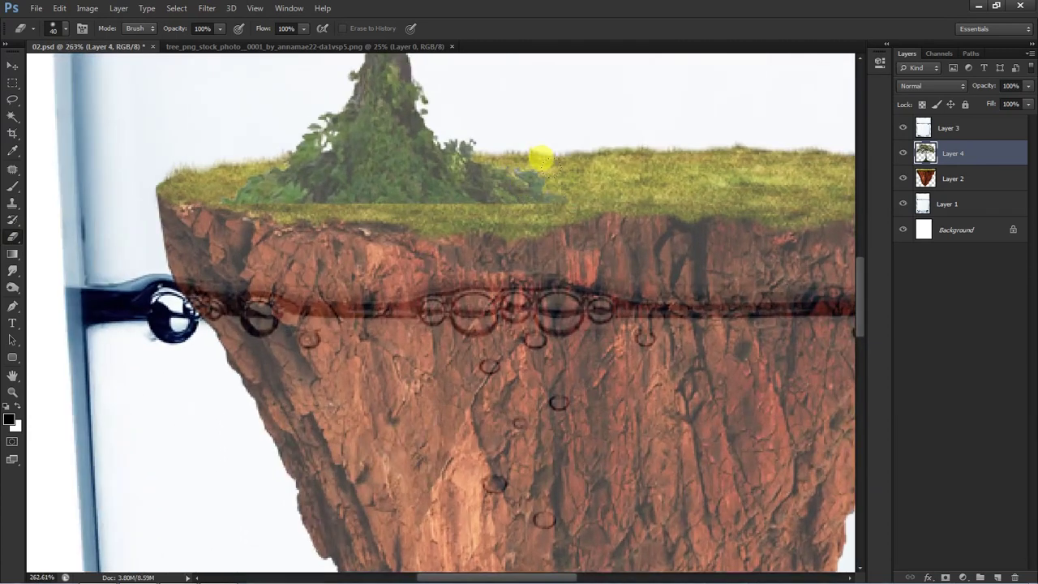
drag(540, 169, 230, 200)
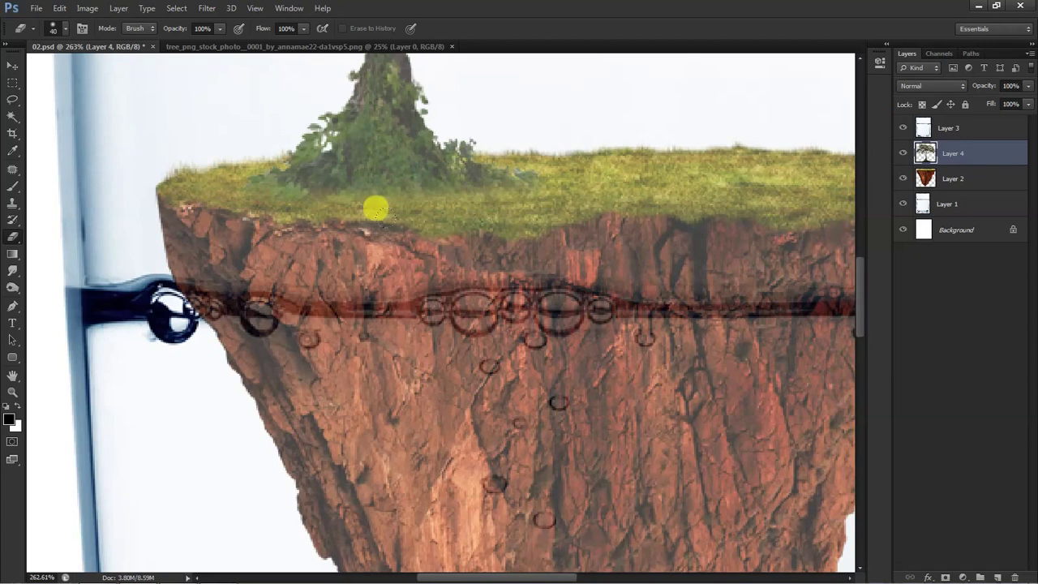
key(ctrl+shift+n)
key(Return)
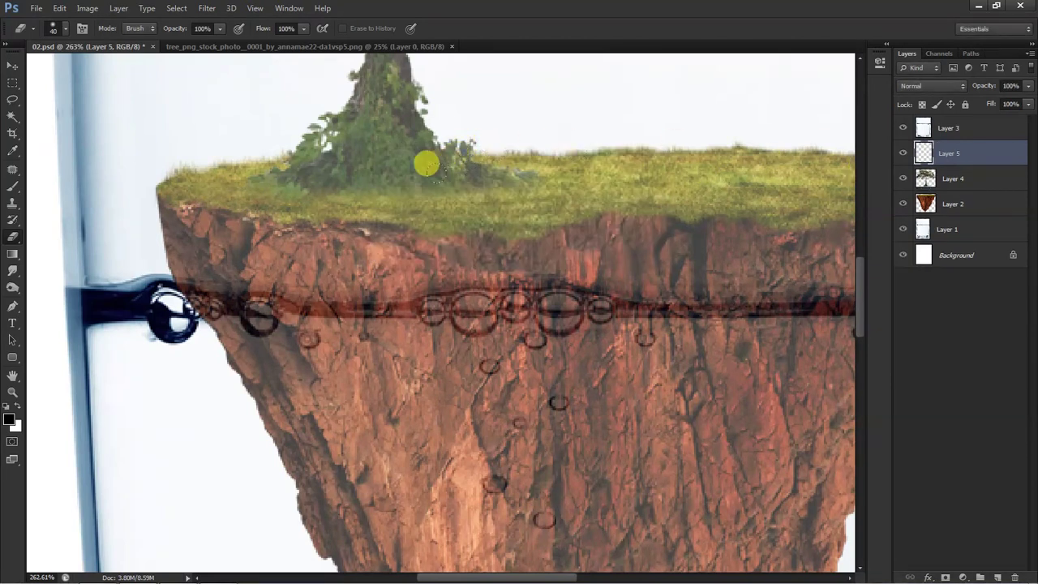
Paint a soft 20% black shadow around the tree base on Layer 5, placed below the tree, erasing the excess.
key(b)
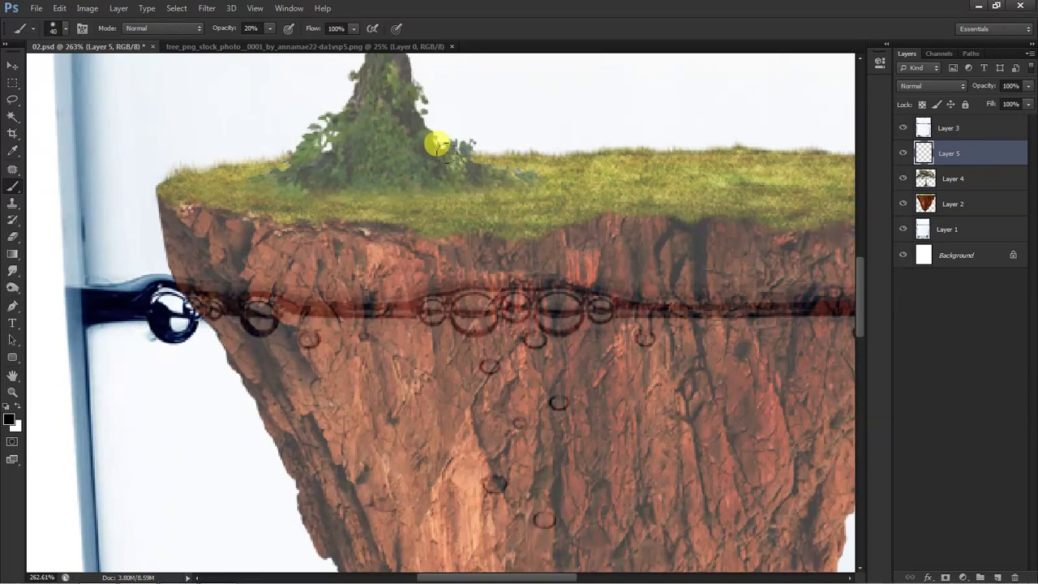
mouse_move(475, 132)
mouse_down()
mouse_move(394, 121)
mouse_move(300, 132)
mouse_move(464, 135)
mouse_move(283, 156)
mouse_up()
mouse_move(386, 156)
mouse_down()
mouse_move(417, 157)
mouse_move(222, 167)
mouse_move(334, 166)
mouse_up()
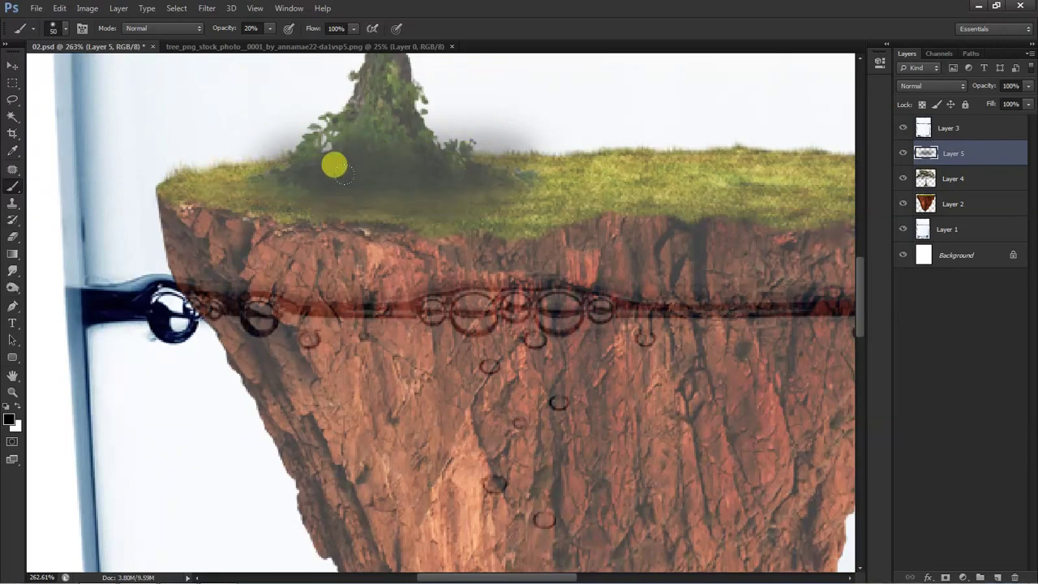
key(ctrl+bracketleft)
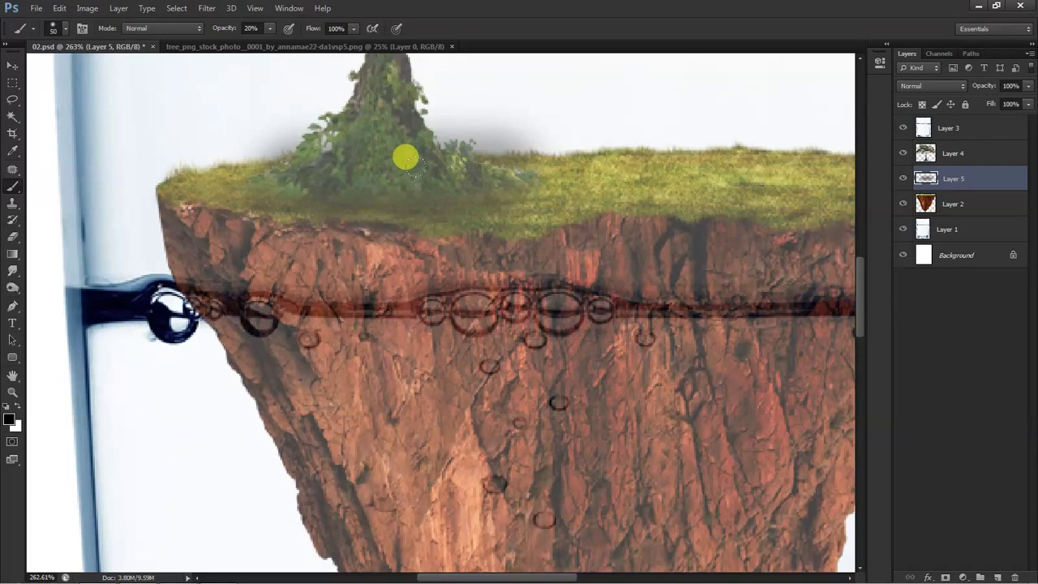
scroll(406, 158, down, 2)
key(e)
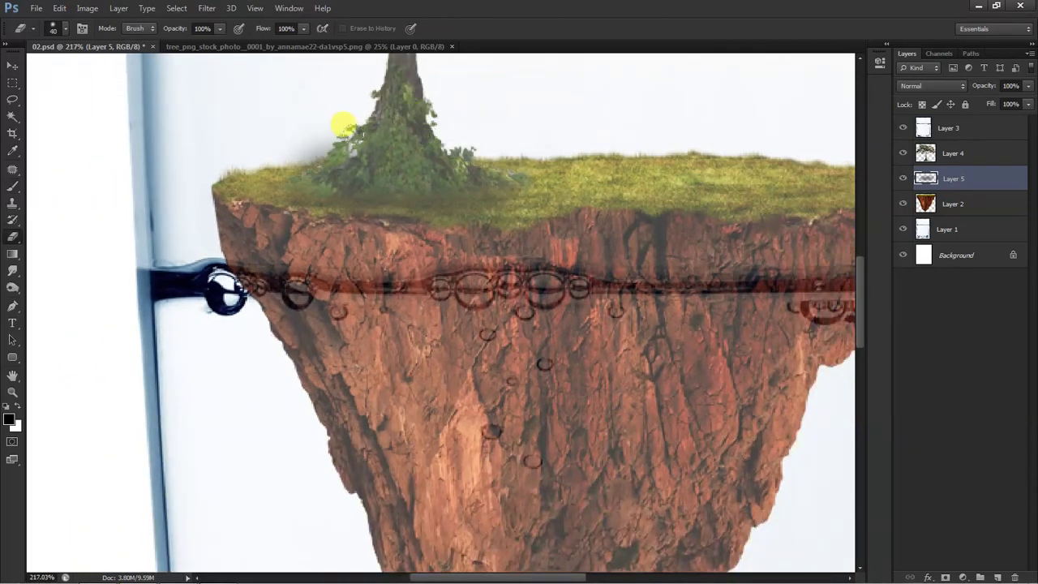
drag(343, 124, 279, 130)
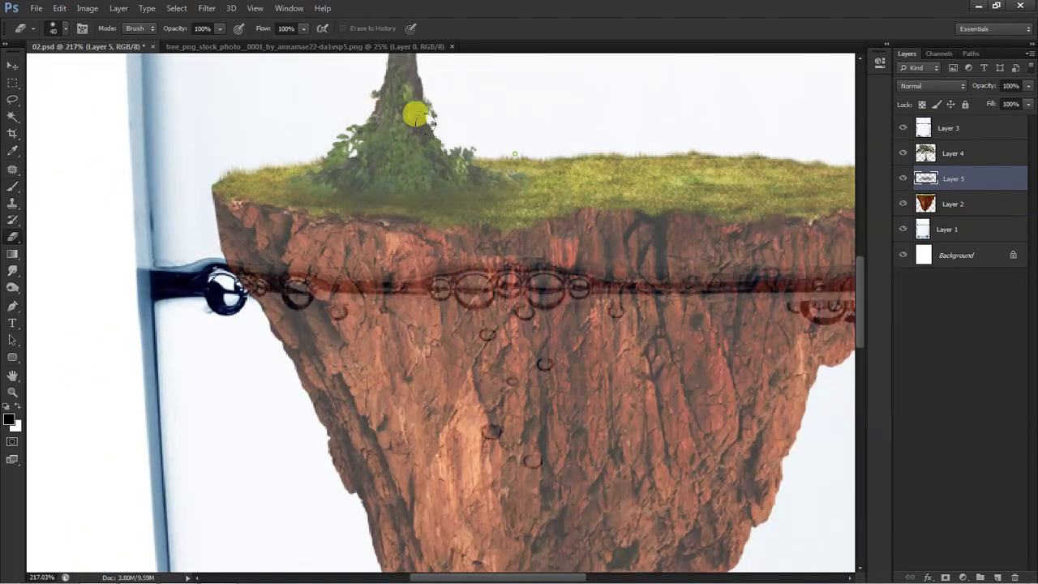
scroll(455, 162, down, 2)
scroll(475, 191, down, 1)
scroll(483, 201, down, 2)
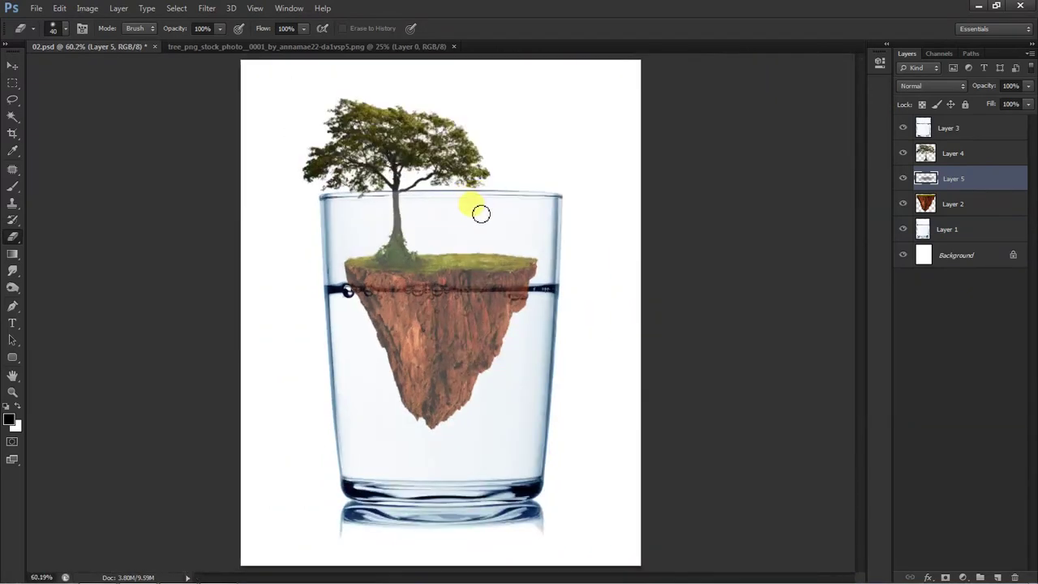
scroll(487, 215, down, 1)
Save 02.psd, close the tree image, and return to the stock image folder.
key(ctrl+s)
key(Return)
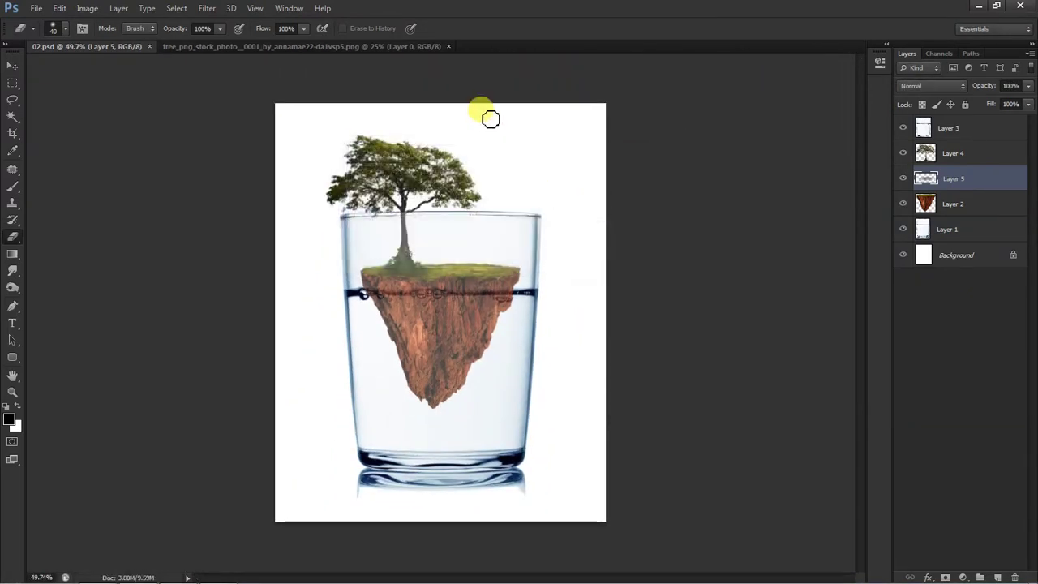
click(412, 47)
click(448, 47)
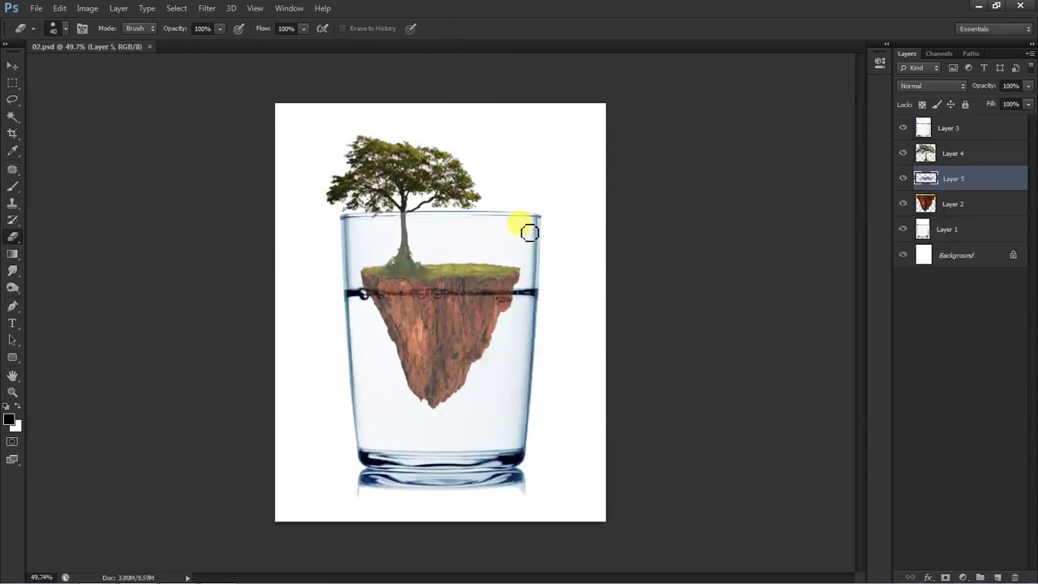
key(alt+Tab)
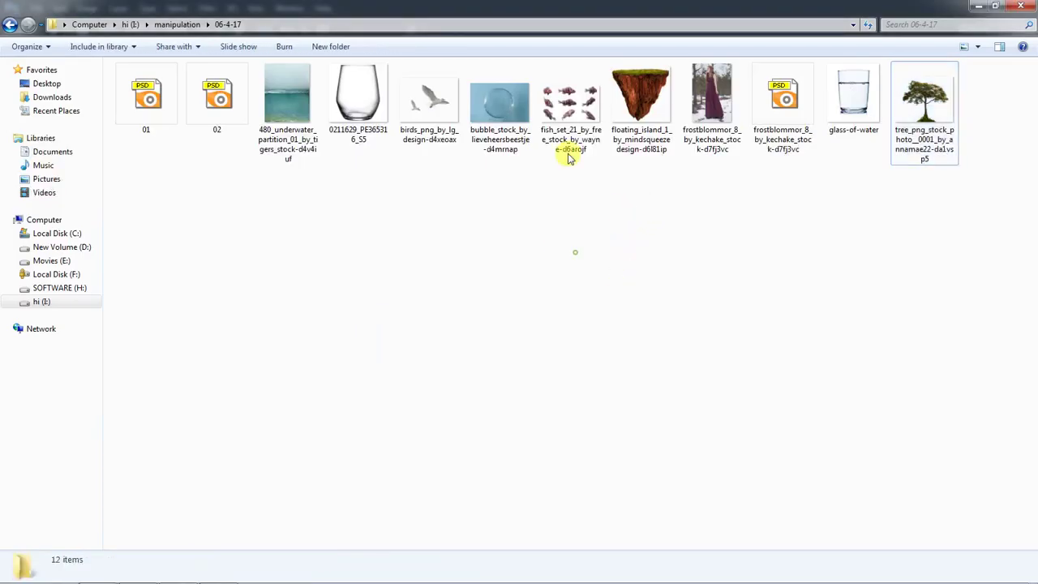
Open fish_set in Photoshop and copy its layer into 02.psd.
drag(570, 159, 475, 22)
key(alt+Tab)
mouse_move(439, 165)
mouse_down()
mouse_move(463, 313)
mouse_move(309, 86)
mouse_move(145, 45)
mouse_move(486, 392)
mouse_up()
key(v)
Shrink the fish to a small school near the glass bottom as Layer 6.
key(ctrl+t)
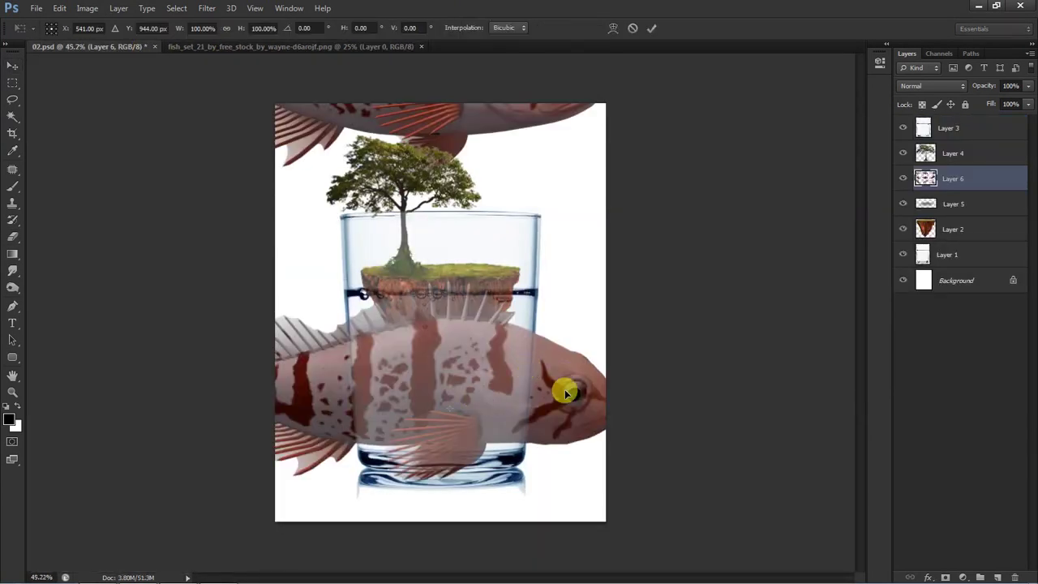
key(ctrl+0)
drag(34, 98, 492, 256)
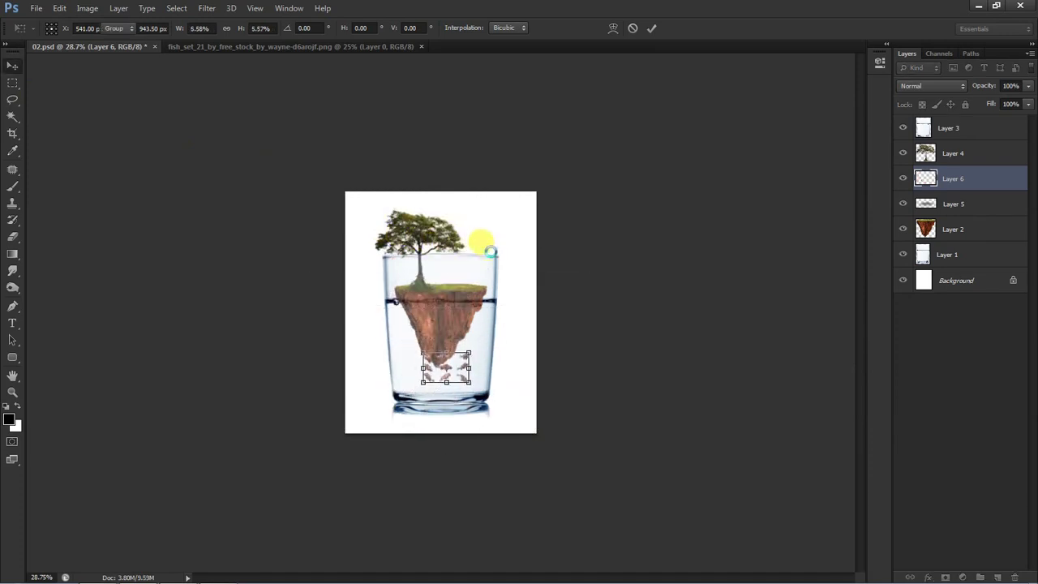
key(Return)
key(ctrl+0)
drag(476, 422, 414, 461)
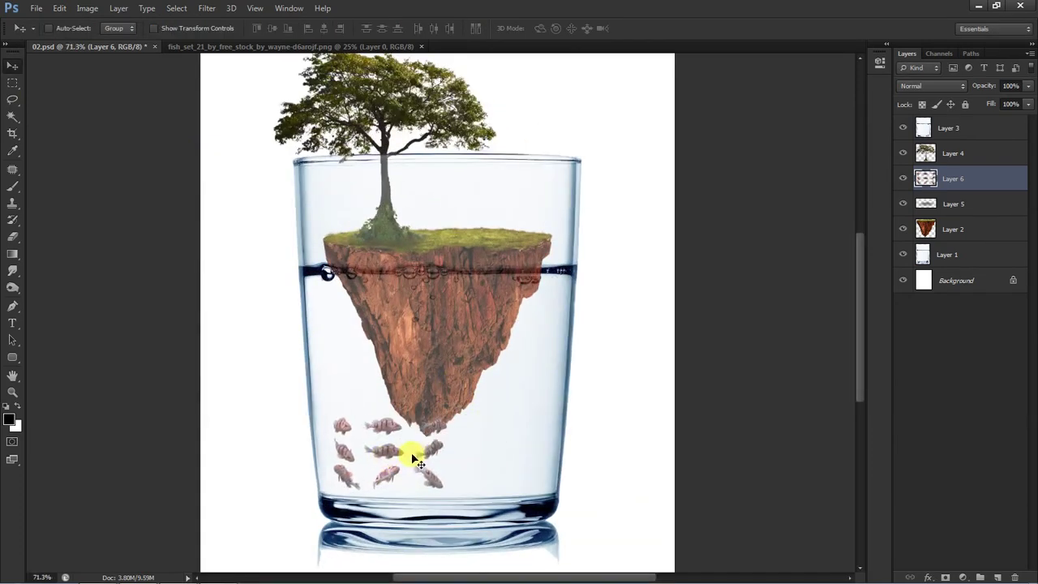
scroll(414, 461, up, 3)
key(shift+Right)
scroll(438, 434, down, 5)
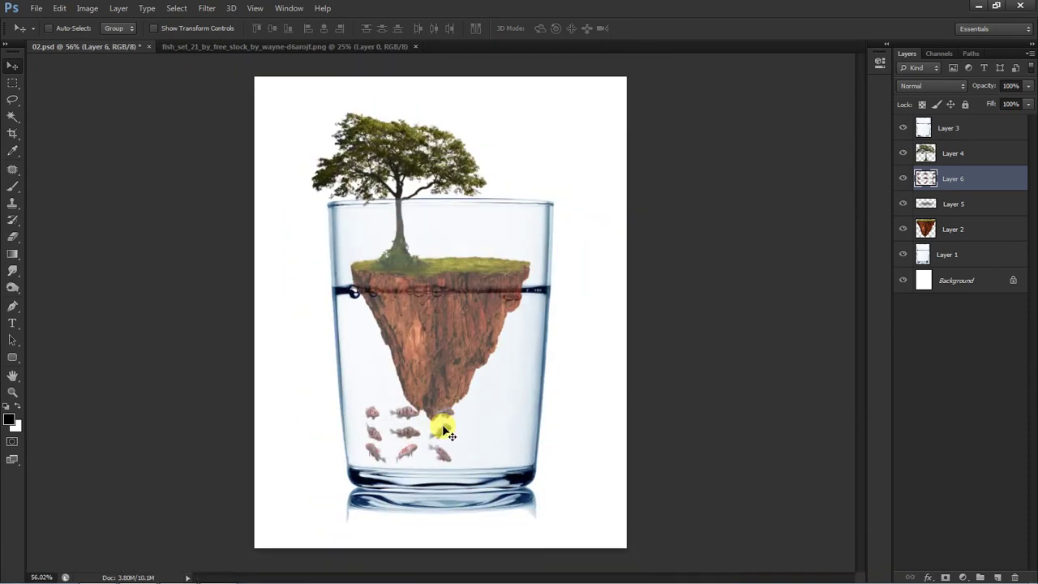
key(alt+Tab)
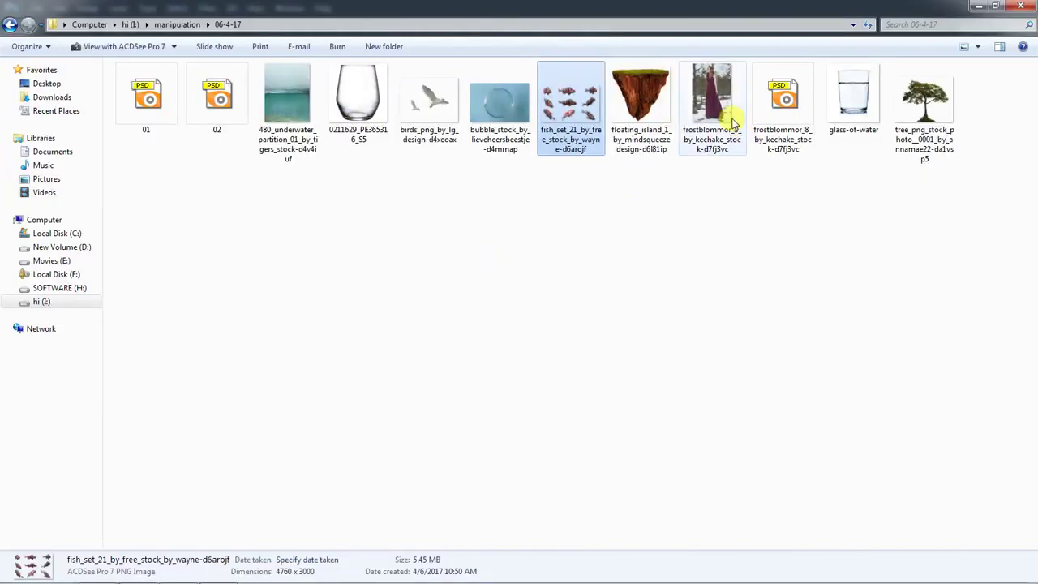
Open the frostblommor woman-in-dress PSD and copy it into 02.psd as Layer 7.
click(709, 101)
drag(784, 93, 568, 9)
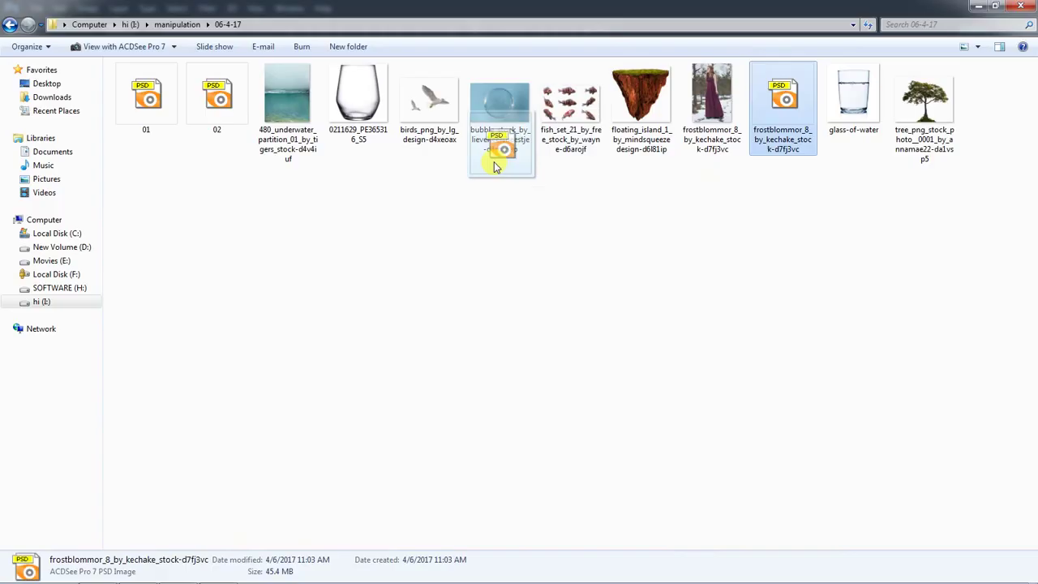
key(alt+Tab)
drag(501, 248, 498, 271)
drag(441, 186, 195, 36)
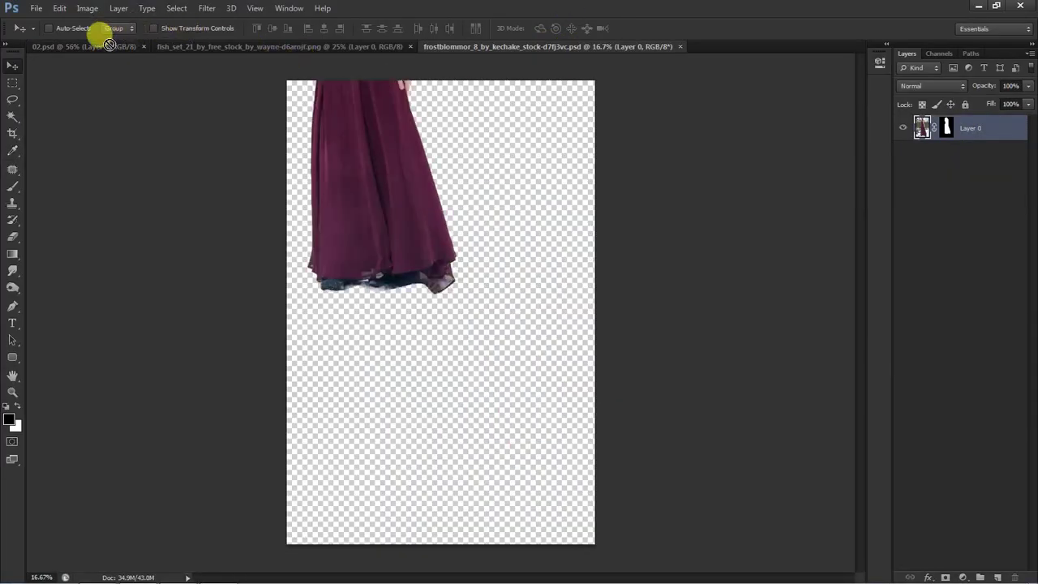
drag(110, 45, 491, 222)
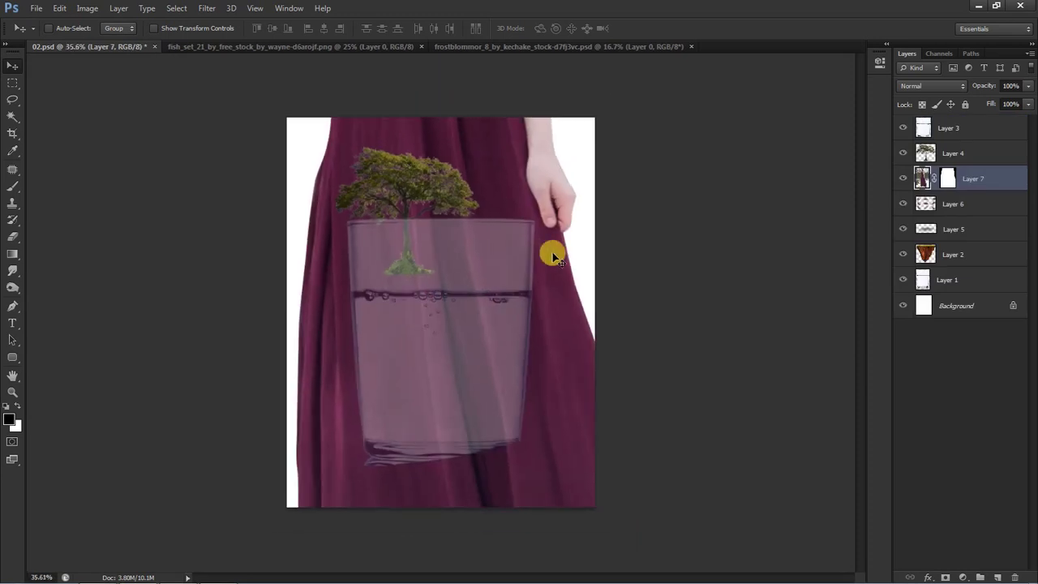
Scale the woman down to roughly 10% as a small figure above the glass.
key(ctrl+t)
key(ctrl+0)
drag(566, 474, 469, 289)
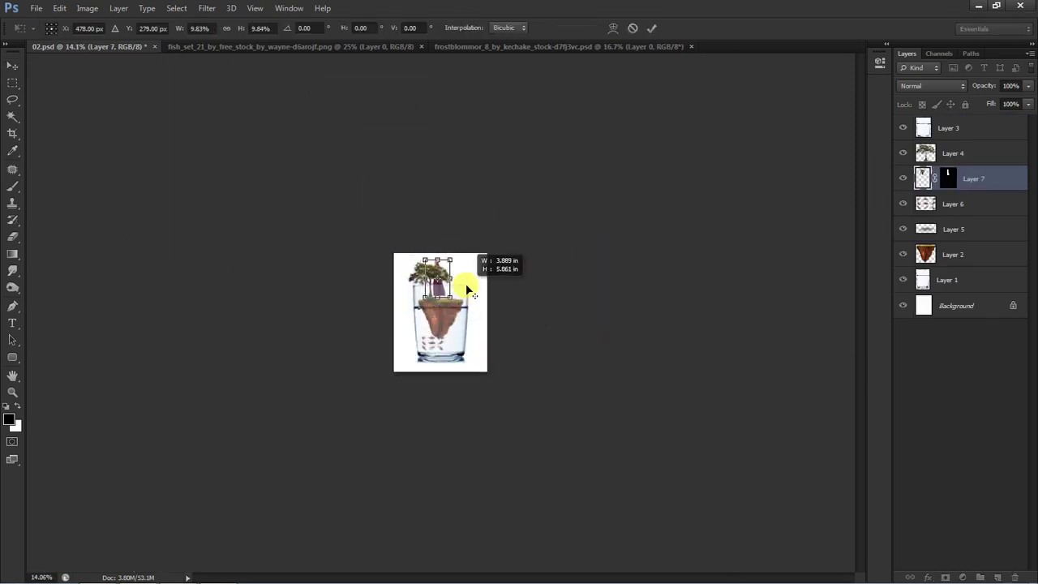
Move the woman onto the island, tilt and shrink her onto the grass, and commit the transform.
scroll(468, 290, up, 3)
scroll(454, 203, up, 3)
scroll(445, 151, up, 2)
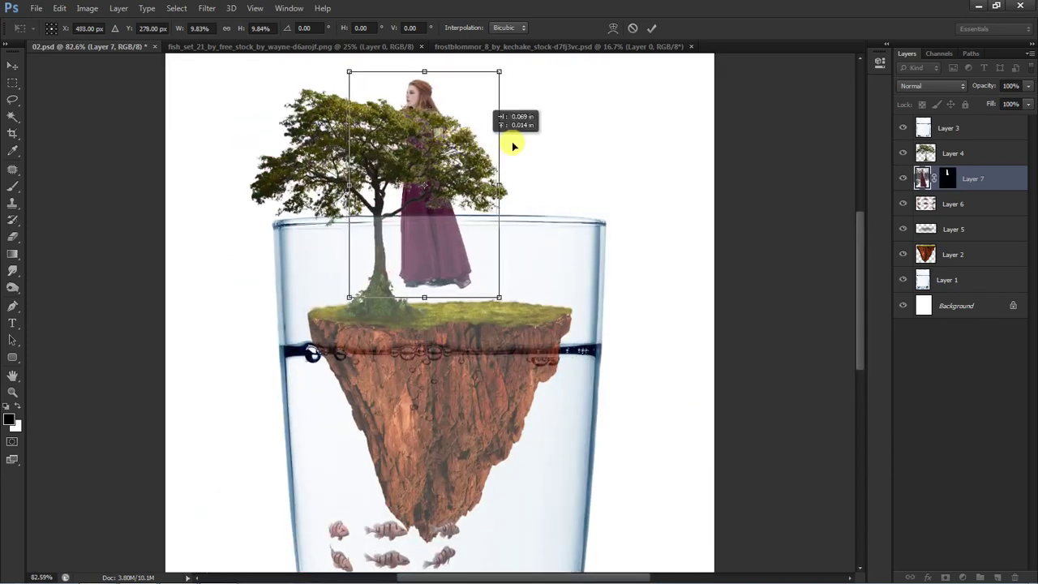
mouse_move(513, 146)
mouse_down()
mouse_move(564, 103)
mouse_move(546, 138)
mouse_move(595, 137)
mouse_up()
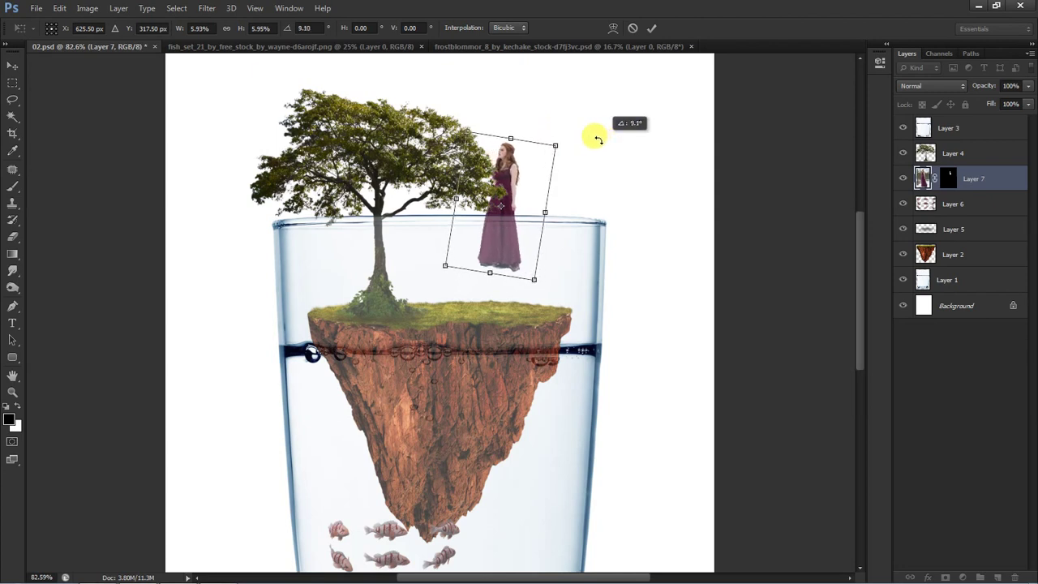
drag(495, 170, 518, 236)
mouse_move(565, 190)
mouse_down()
mouse_move(520, 250)
mouse_move(565, 245)
mouse_up()
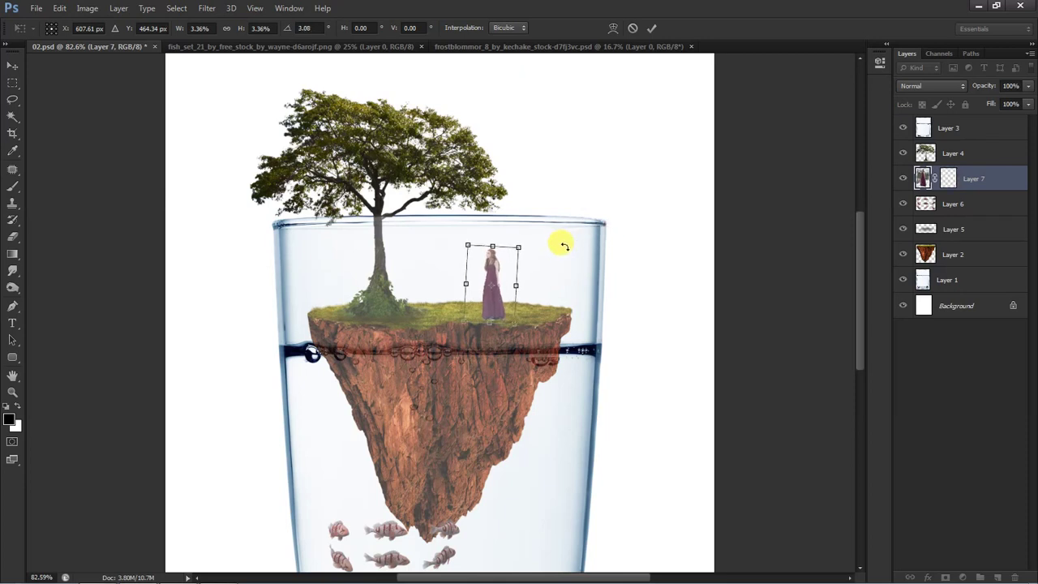
key(Return)
Shift the woman toward the island's right edge, nudge her slightly left, and zoom in on her feet.
scroll(494, 327, up, 2)
scroll(476, 268, up, 2)
mouse_move(475, 269)
mouse_down()
mouse_move(602, 254)
mouse_move(591, 245)
mouse_up()
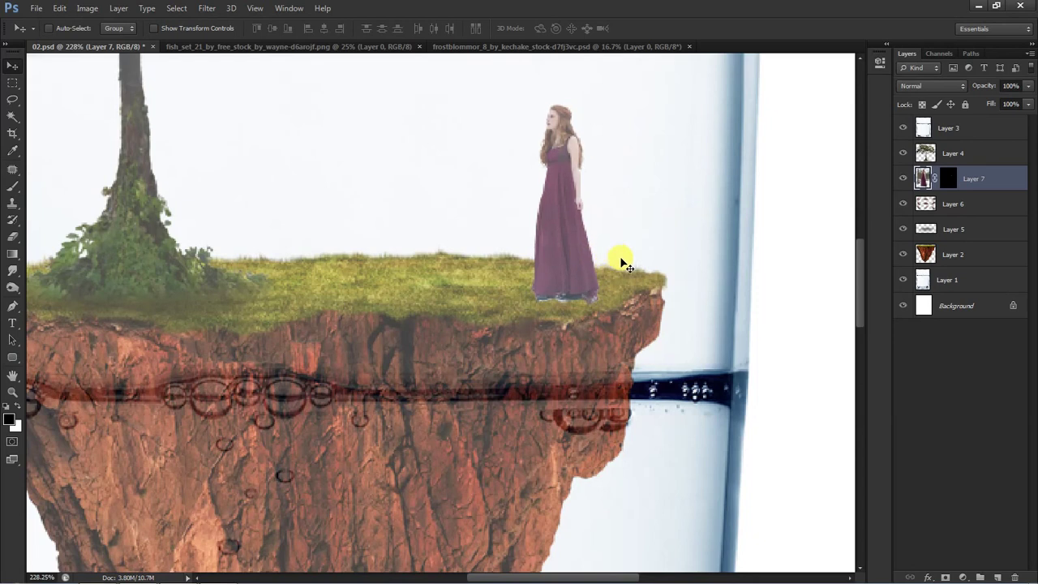
key(Left)
key(Left)
key(Left)
key(Left)
key(Left)
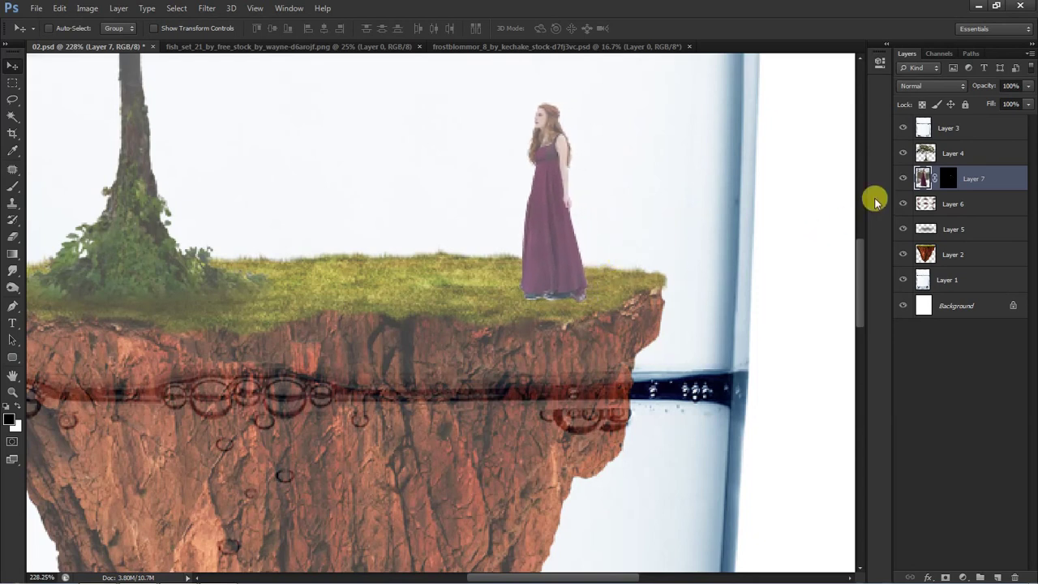
scroll(598, 271, up, 2)
scroll(452, 343, up, 2)
key(e)
scroll(435, 296, up, 2)
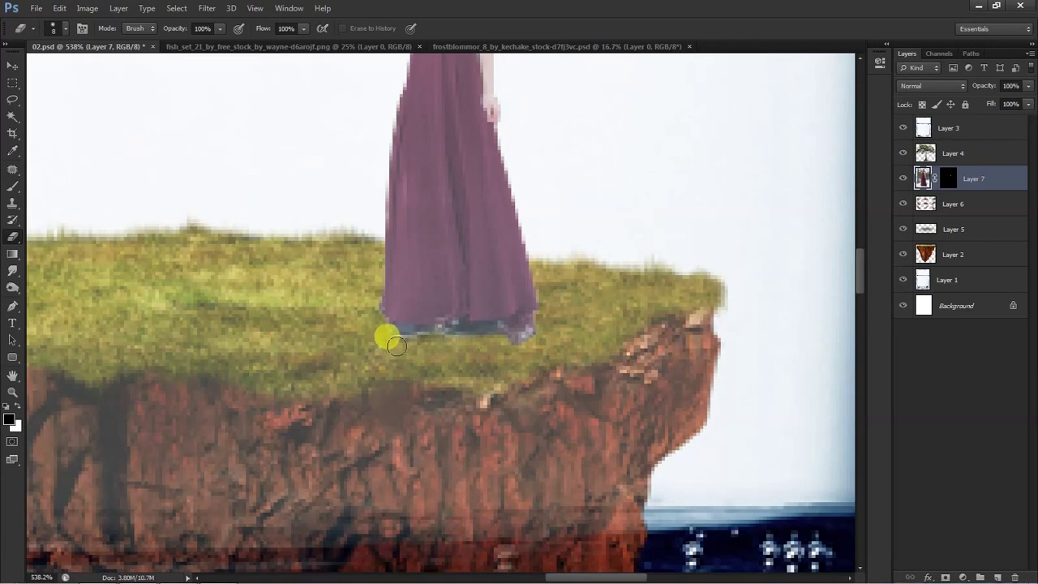
On a new layer, paint a soft dark shadow along the woman's dress hem at lowered brush opacity.
key(ctrl+shift+n)
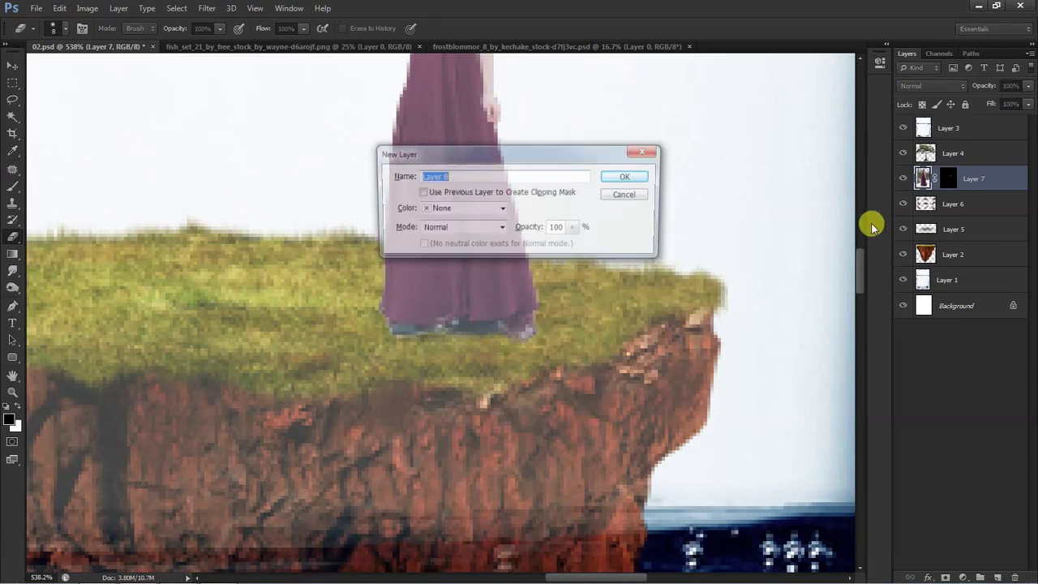
key(Return)
key(b)
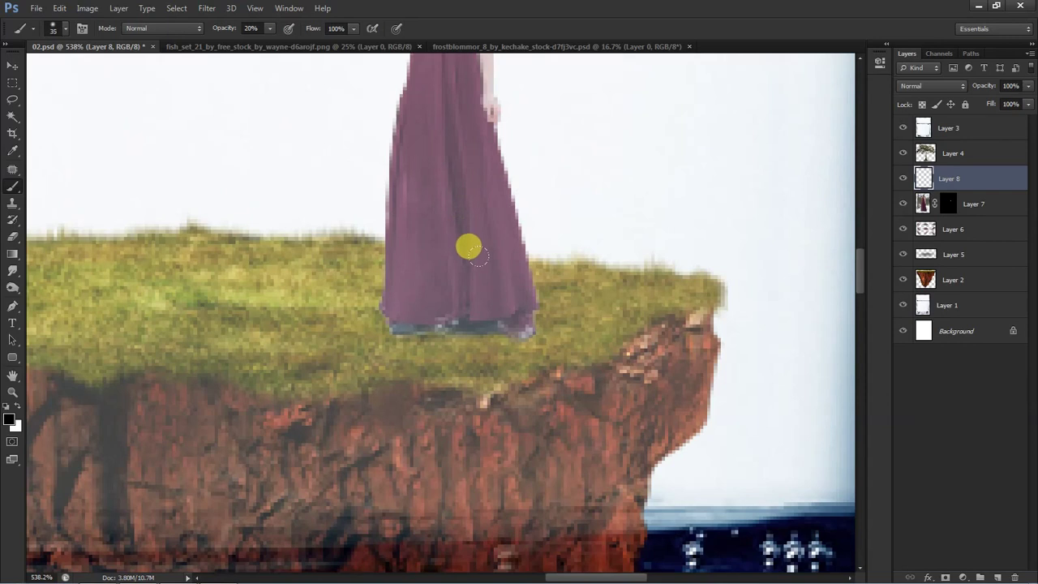
drag(494, 297, 482, 297)
click(272, 30)
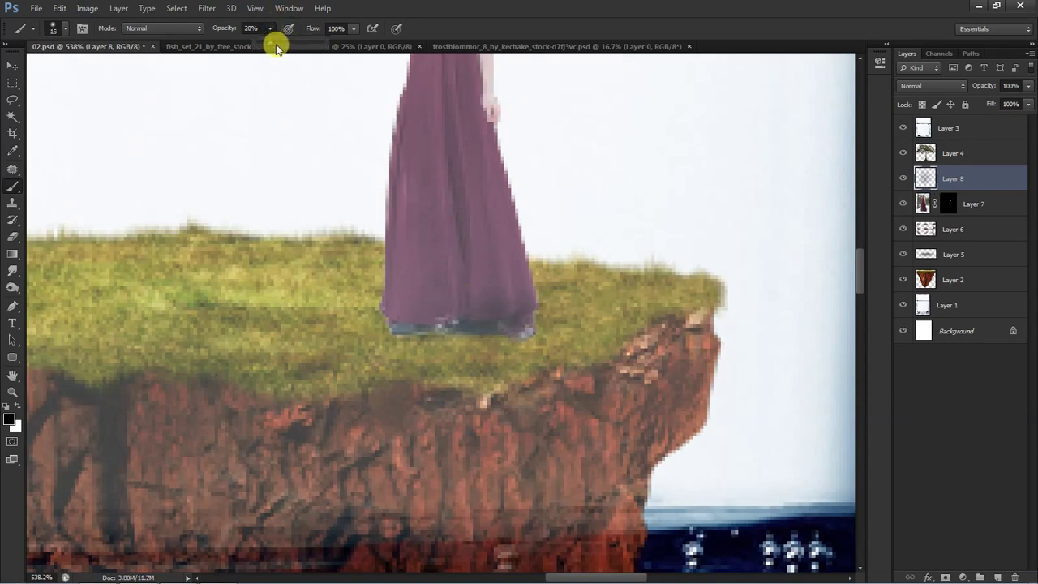
mouse_move(494, 305)
mouse_down()
mouse_move(383, 297)
mouse_move(506, 309)
mouse_up()
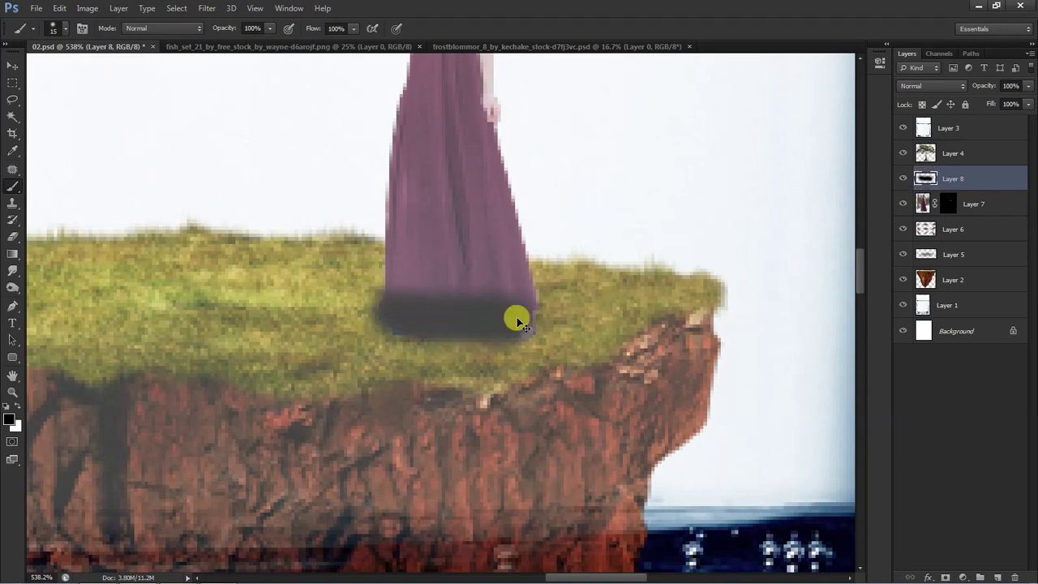
Move the shadow layer beneath the woman, erase stray shadow around the hem, and fit the image on screen.
key(ctrl+bracketleft)
key(v)
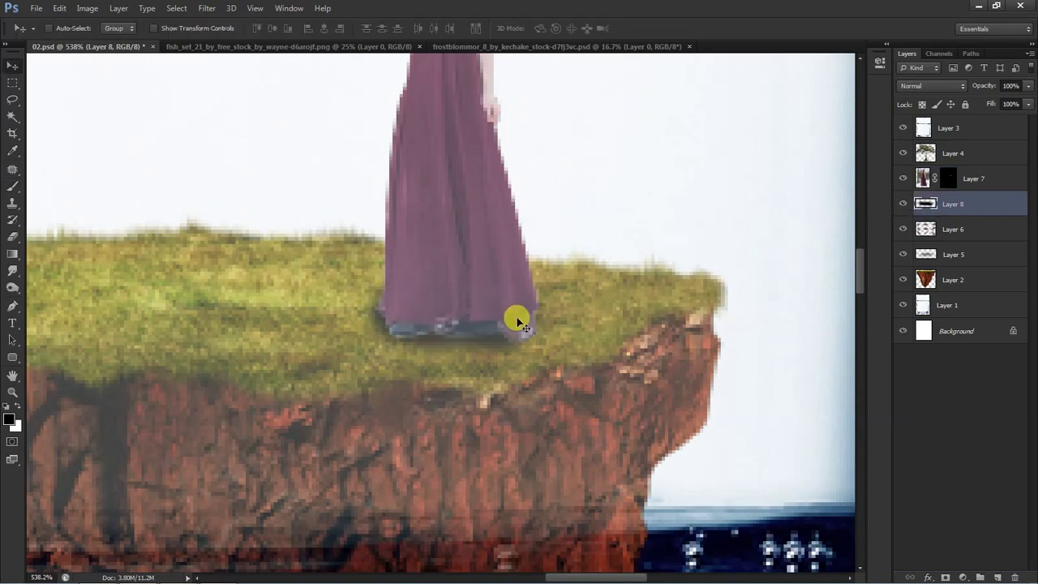
scroll(491, 325, down, 3)
scroll(479, 313, down, 2)
scroll(477, 308, up, 3)
key(e)
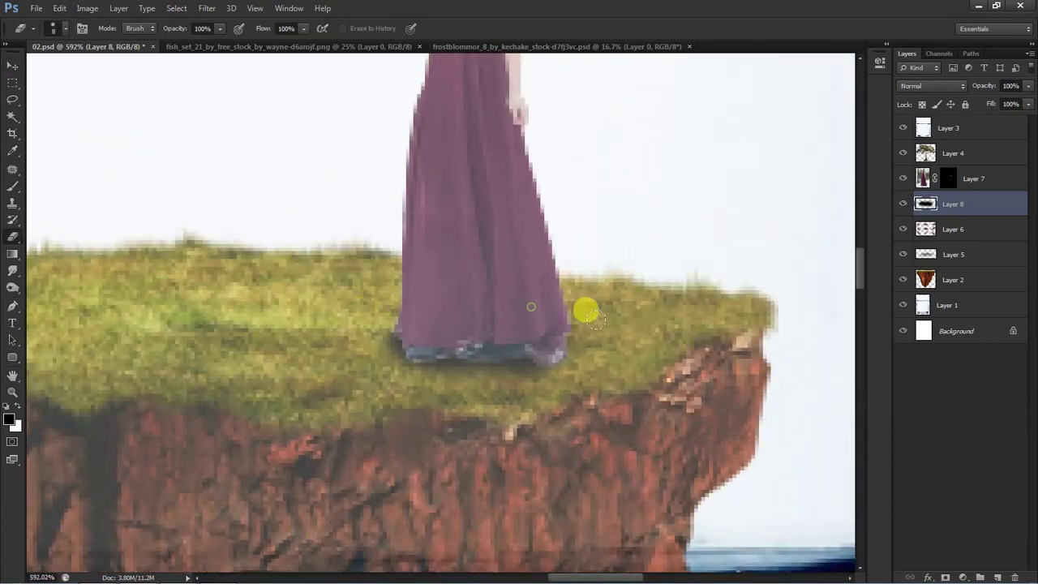
scroll(745, 289, down, 2)
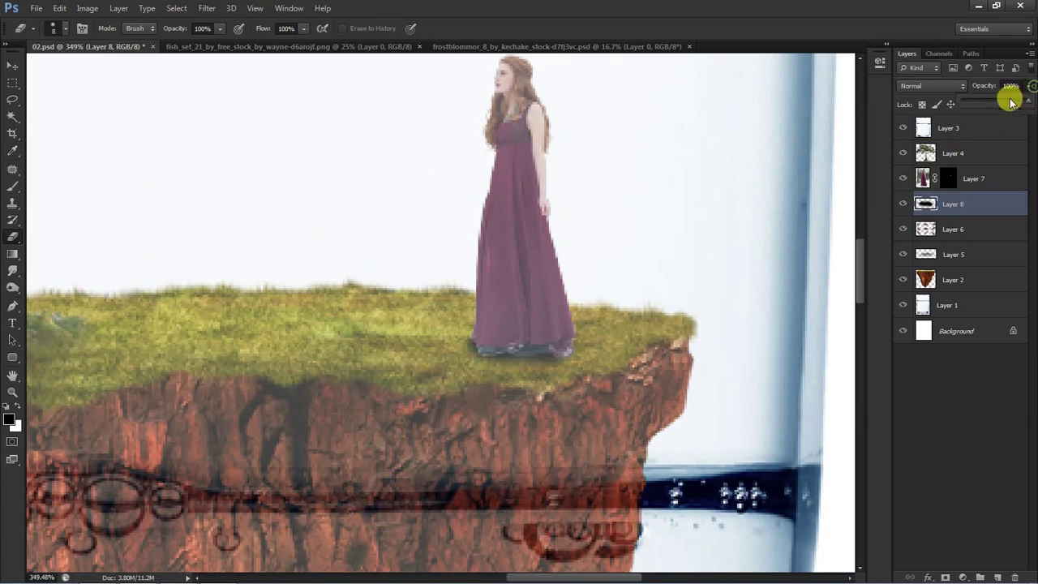
key(ctrl+0)
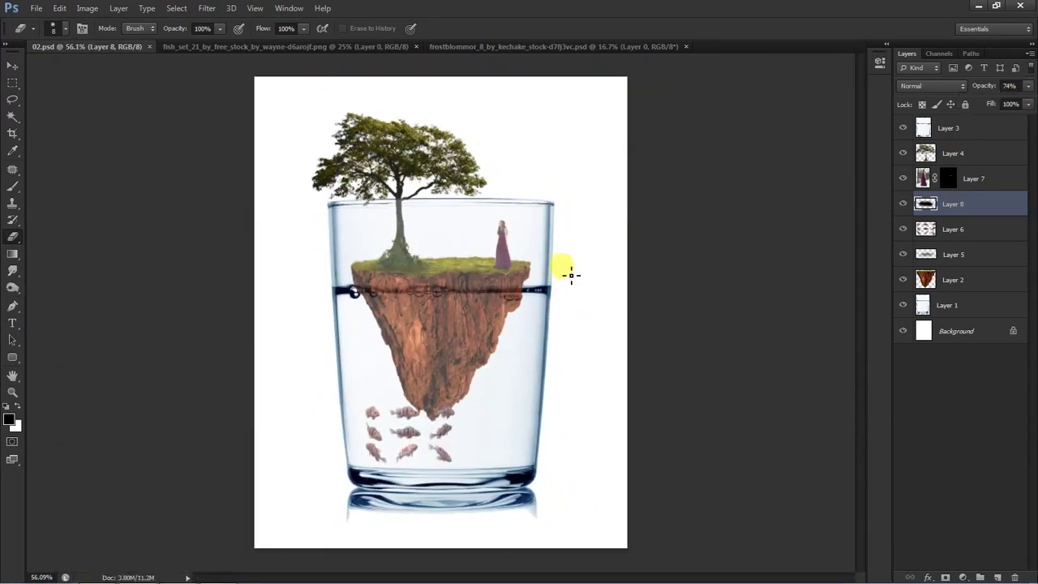
Close the frostblommor woman and fish_set_21 source images, then open birds_png.
click(524, 46)
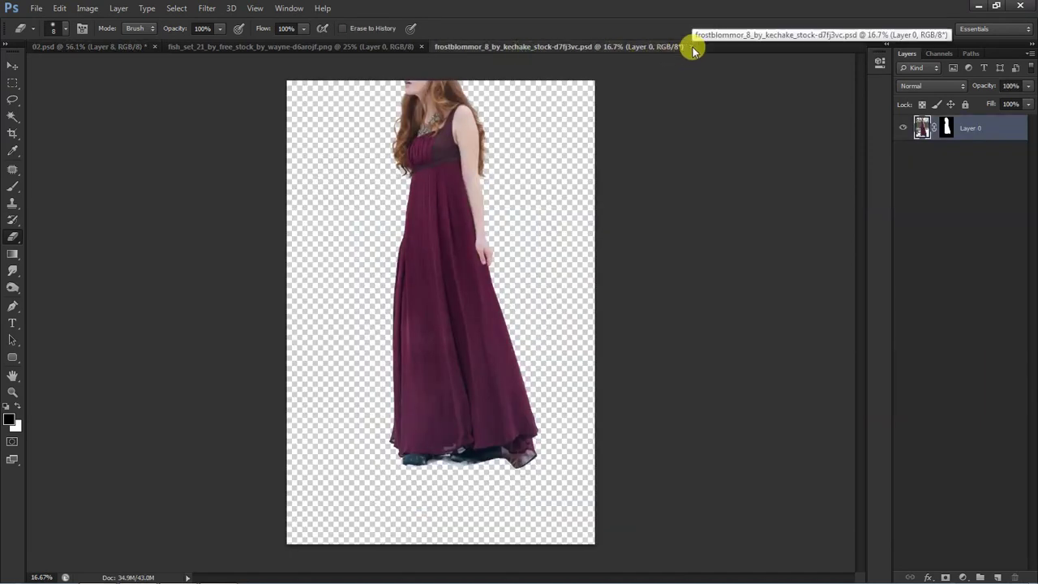
click(687, 46)
click(272, 49)
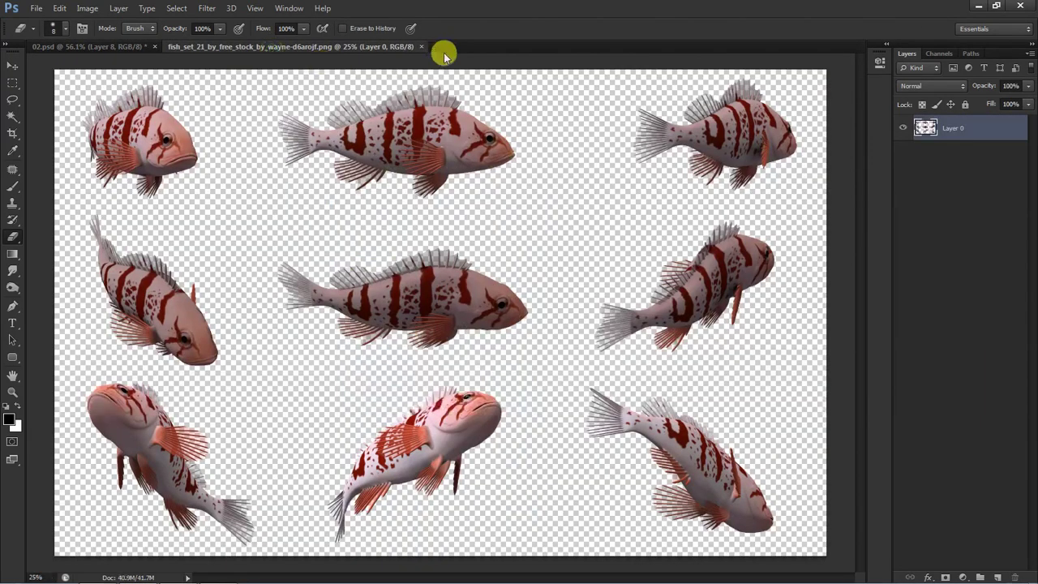
click(415, 46)
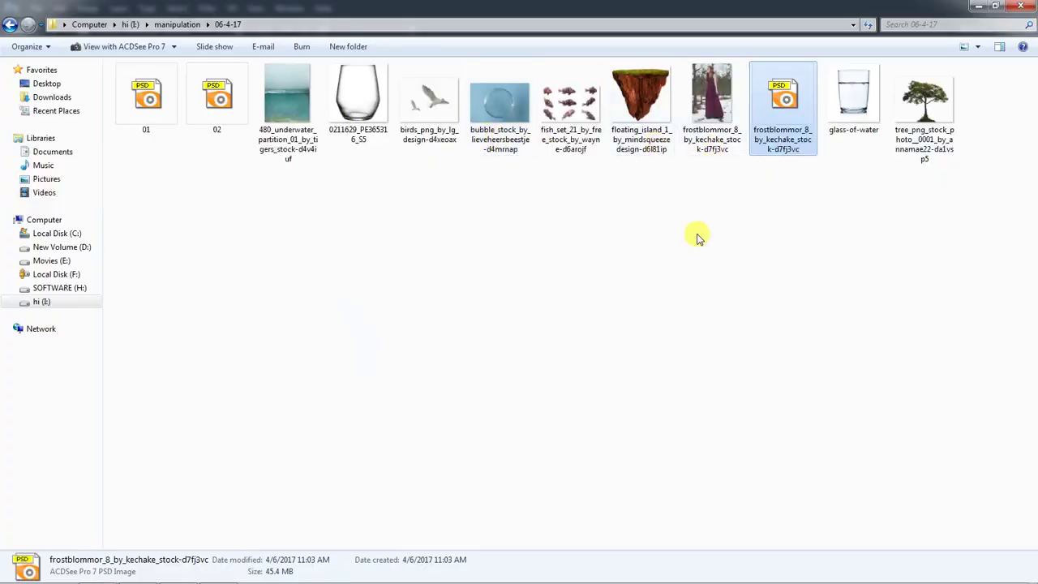
double_click(438, 133)
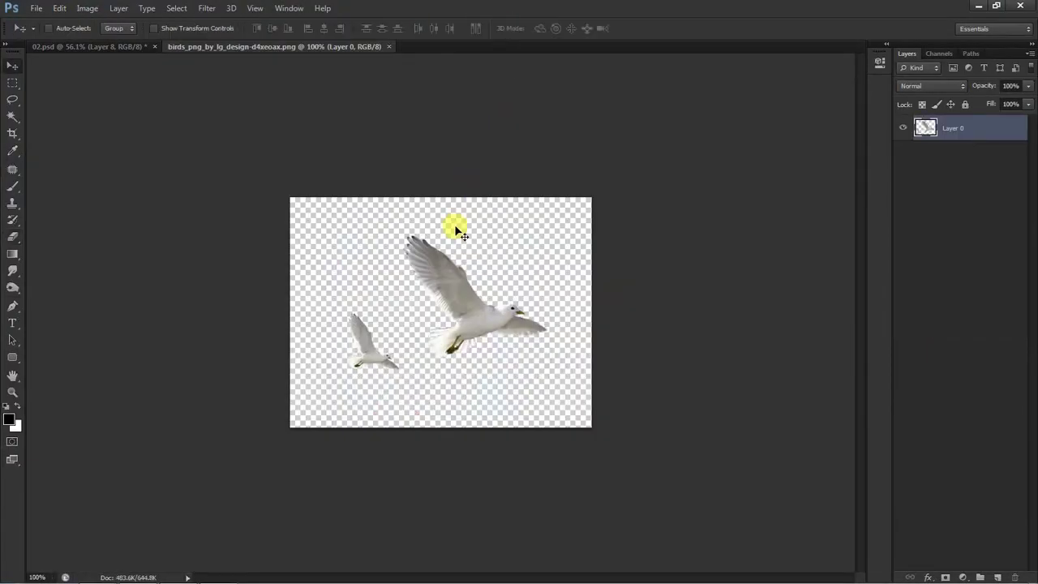
Bring the birds into 02.psd, scaled to about 28% and placed just above the glass rim.
mouse_move(456, 233)
mouse_down()
mouse_move(463, 212)
mouse_move(504, 213)
mouse_up()
scroll(519, 212, up, 2)
key(ctrl+t)
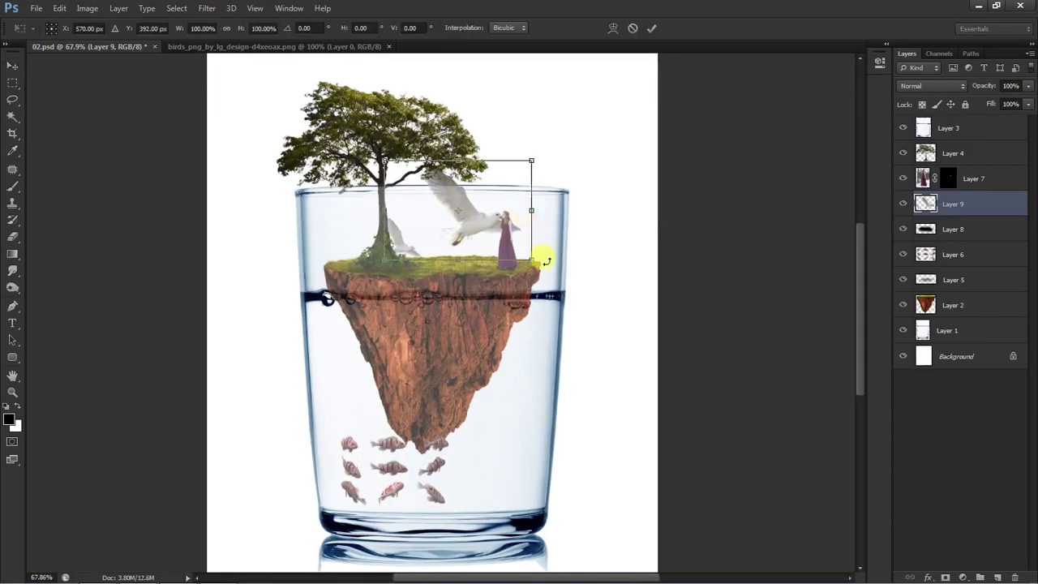
mouse_move(532, 259)
mouse_down()
mouse_move(486, 225)
mouse_move(525, 184)
mouse_up()
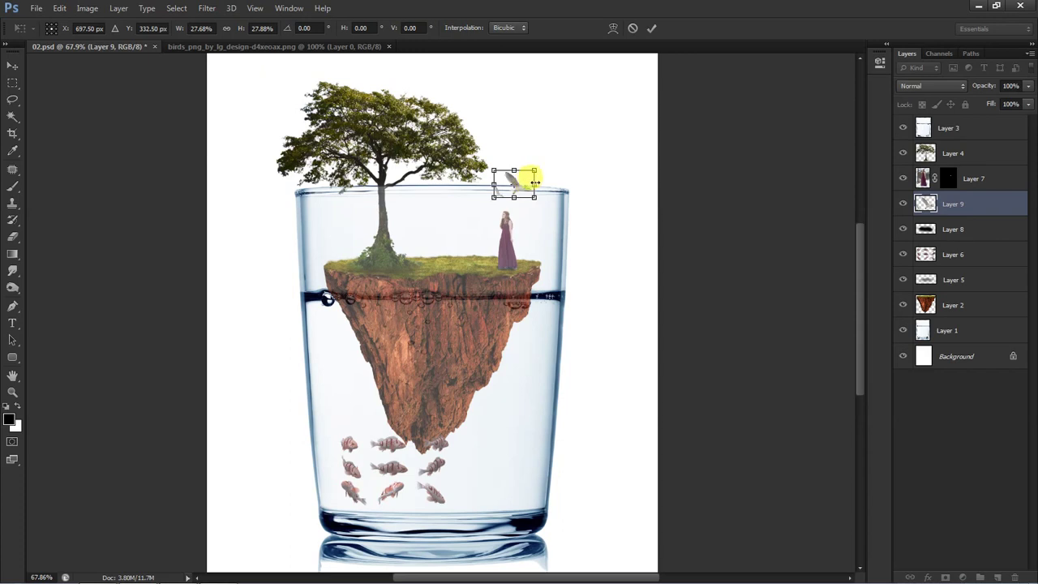
key(Return)
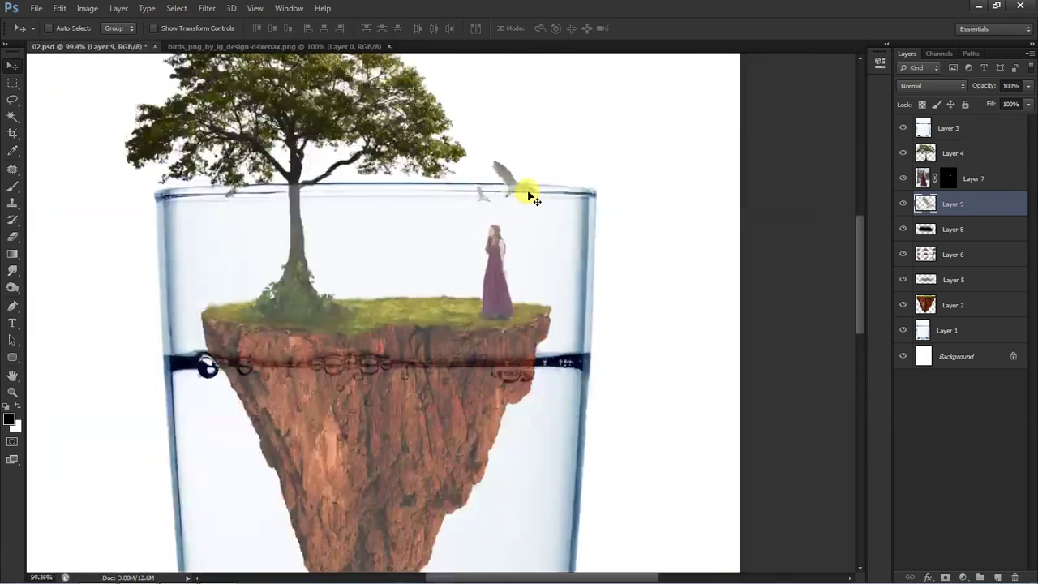
scroll(527, 194, down, 1)
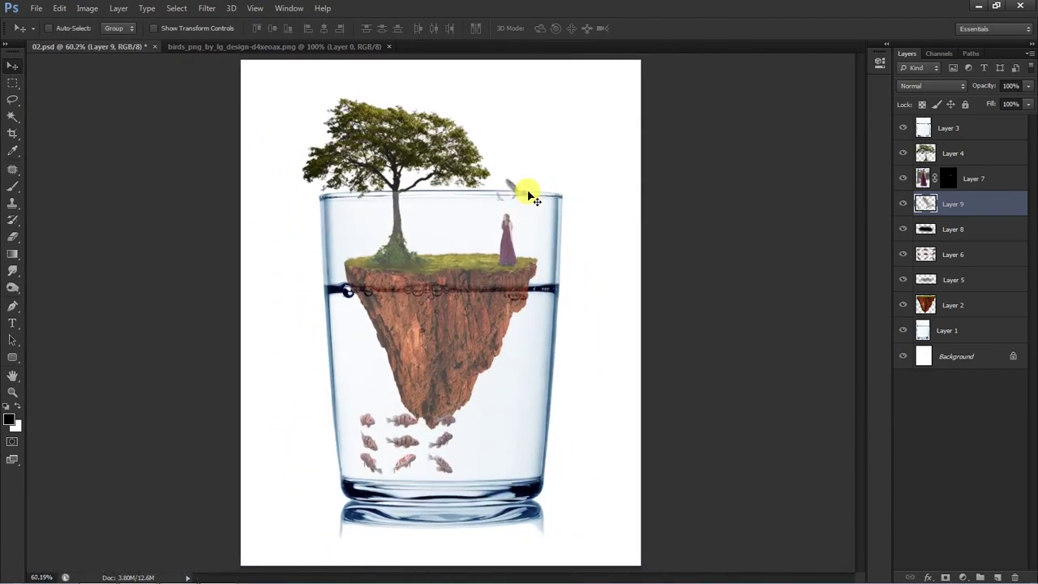
scroll(527, 195, down, 2)
key(alt+Tab)
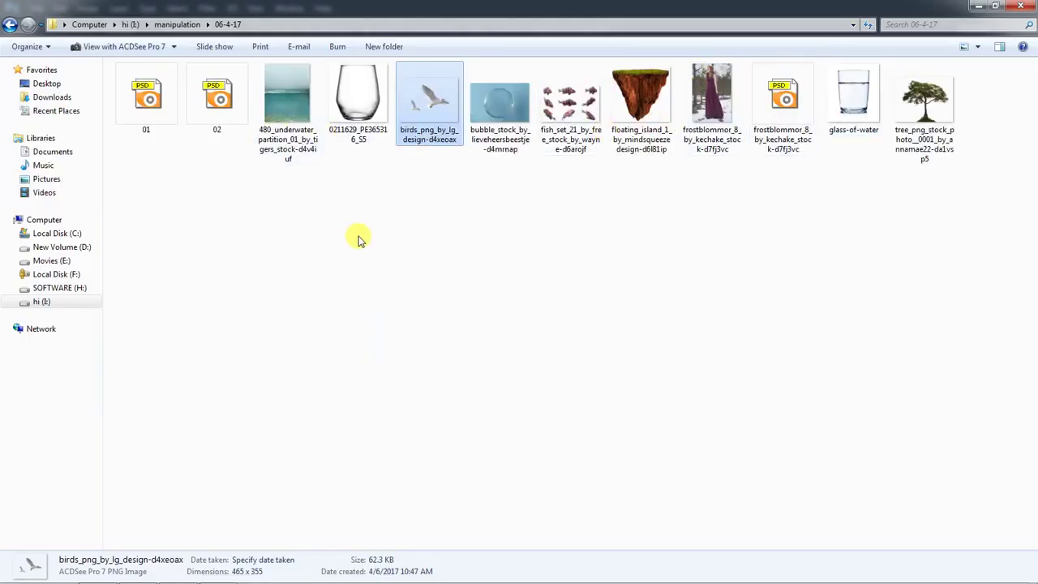
Back in Photoshop, view the composite full screen with panels hidden and zoom in.
key(alt+Tab)
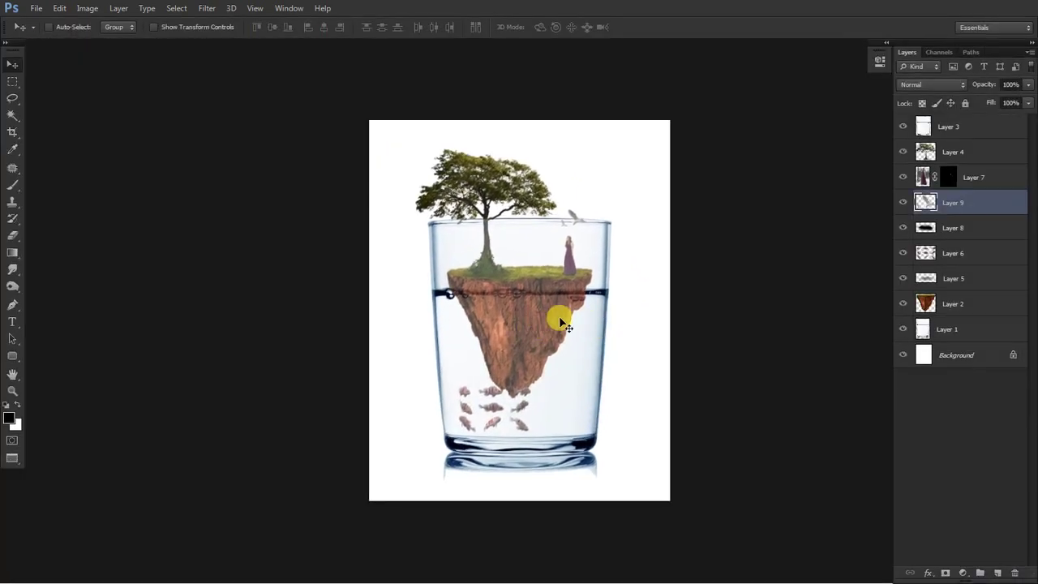
key(Tab)
key(f)
key(ctrl+0)
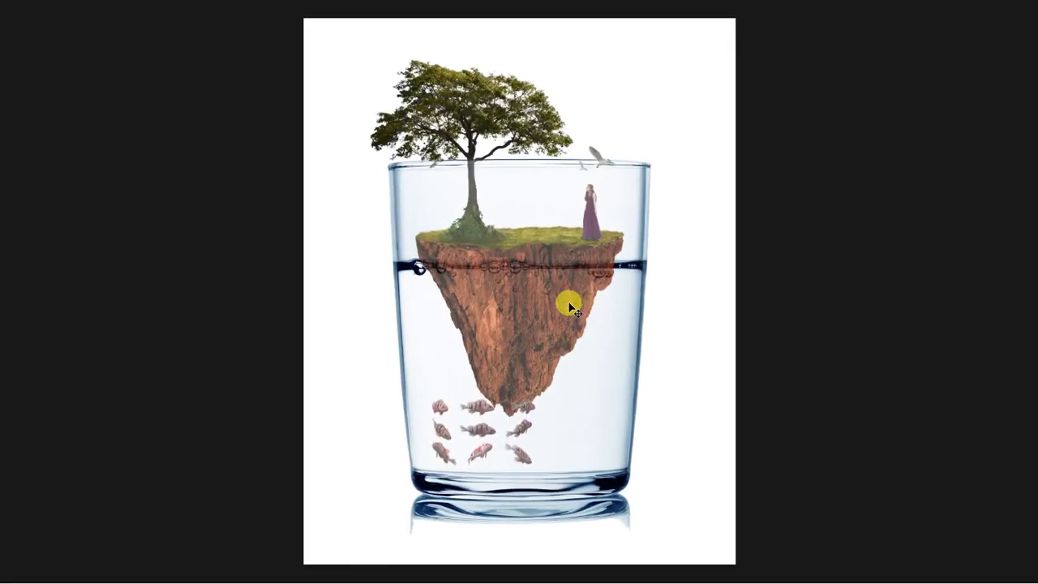
right_click(542, 266)
click(579, 302)
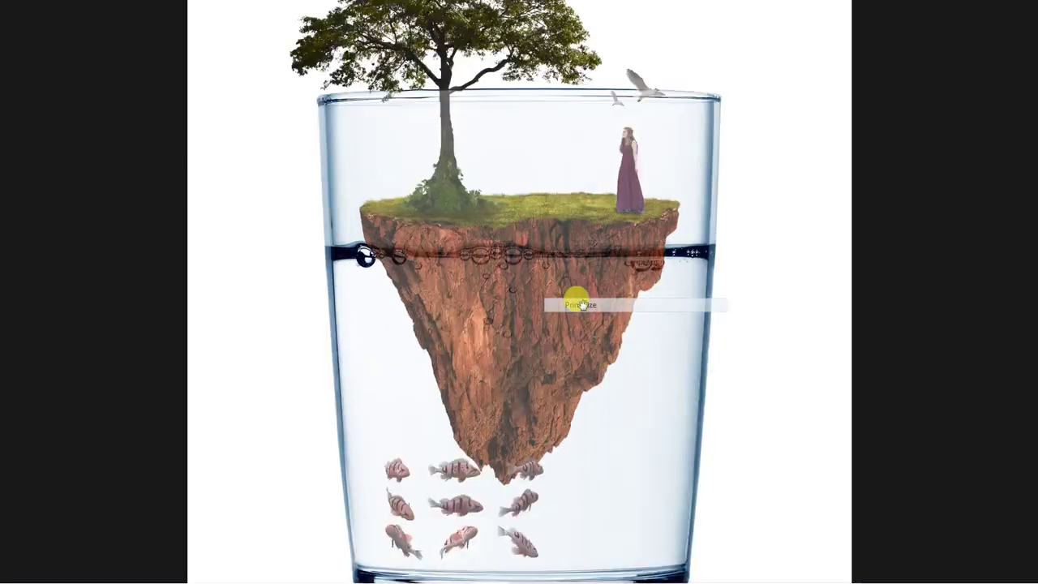
Pan over the fish and glass bottom, zoom out, and return to the standard window view.
scroll(567, 284, up, 2)
drag(563, 290, 561, 196)
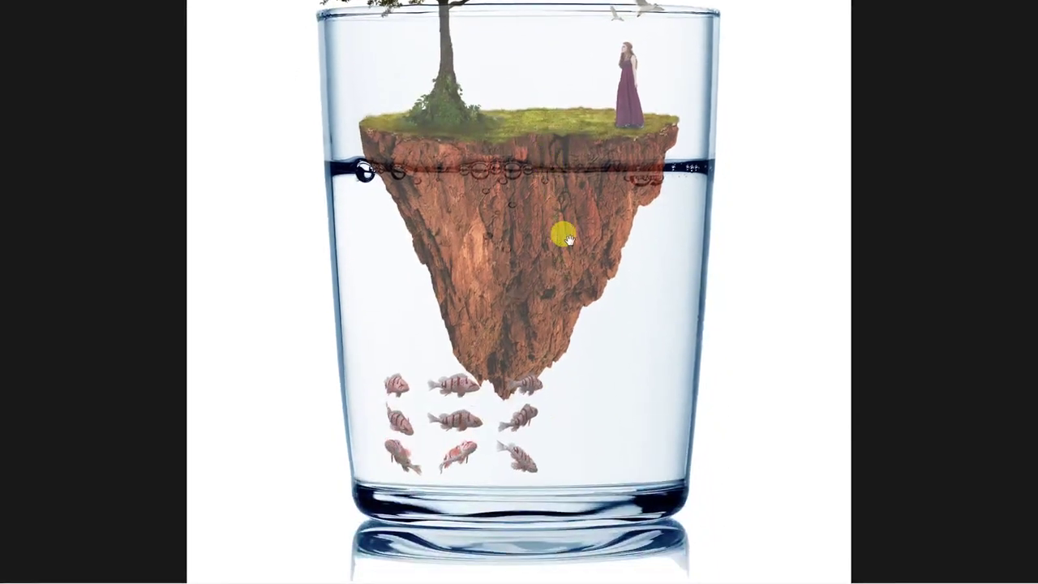
drag(561, 232, 547, 162)
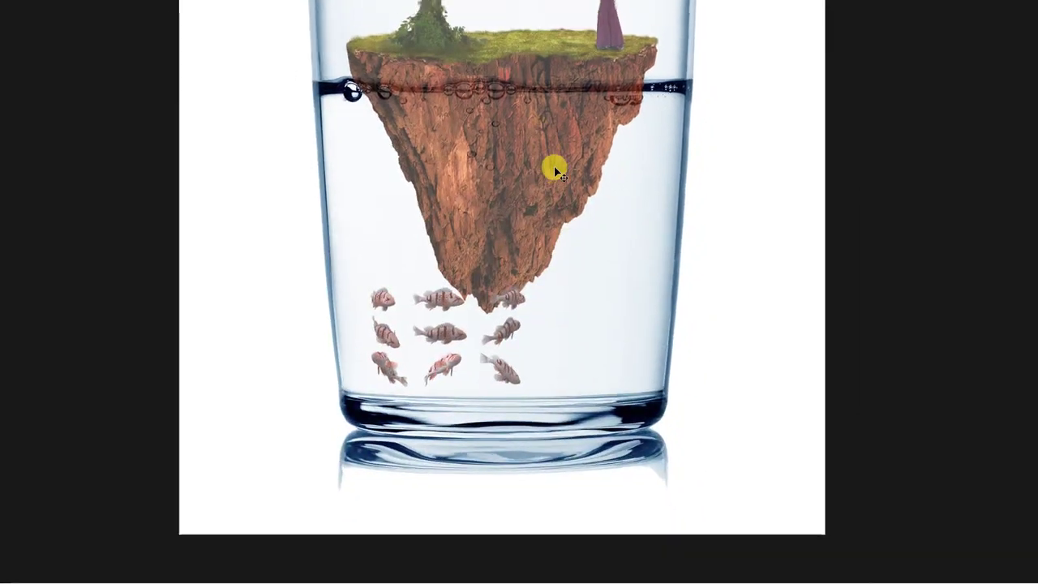
key(ctrl+minus)
key(ctrl+minus)
key(f)
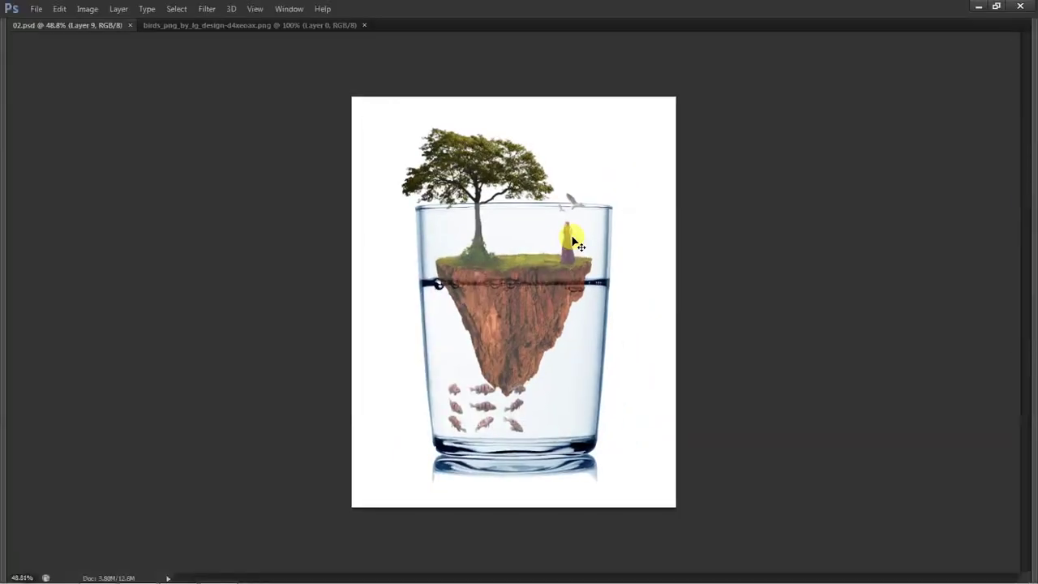
key(super)
click(957, 571)
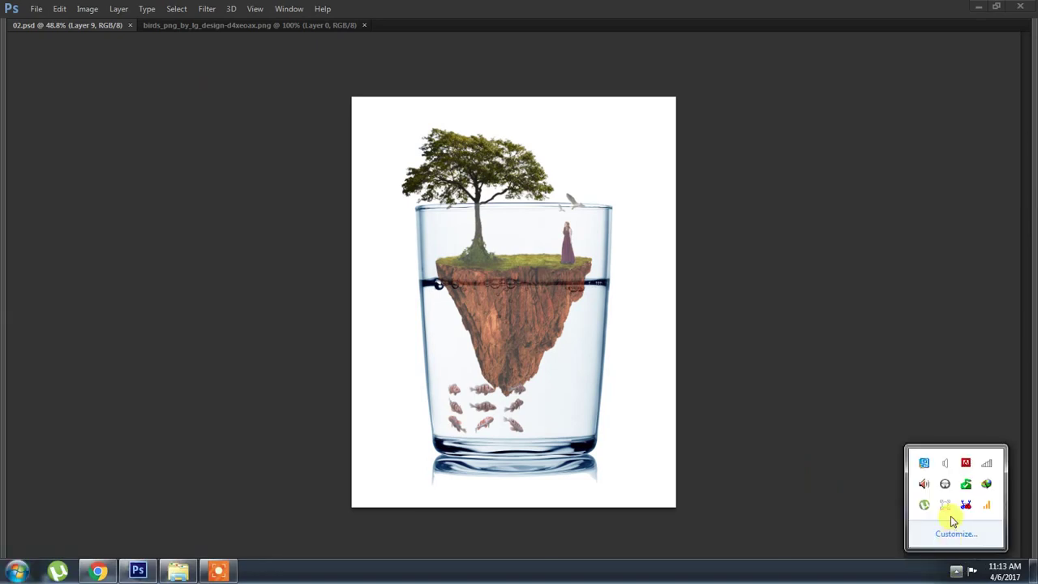